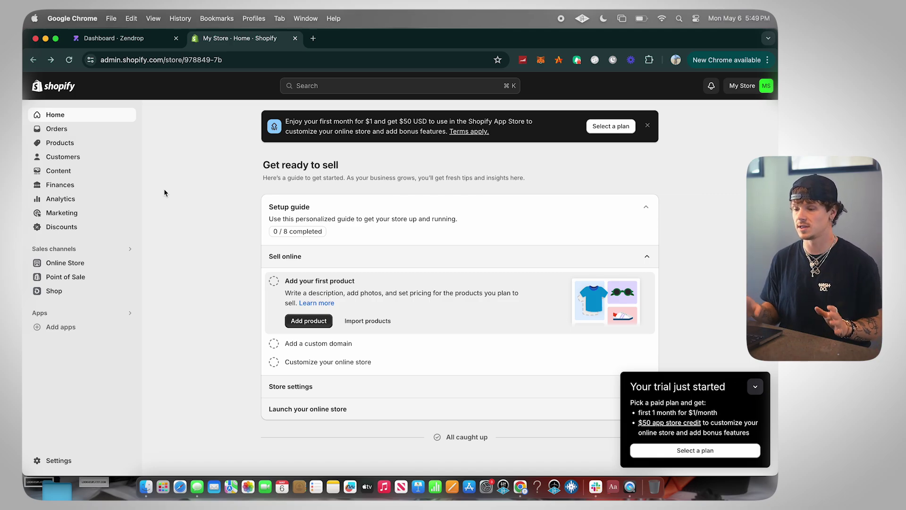
pyautogui.click(143, 40)
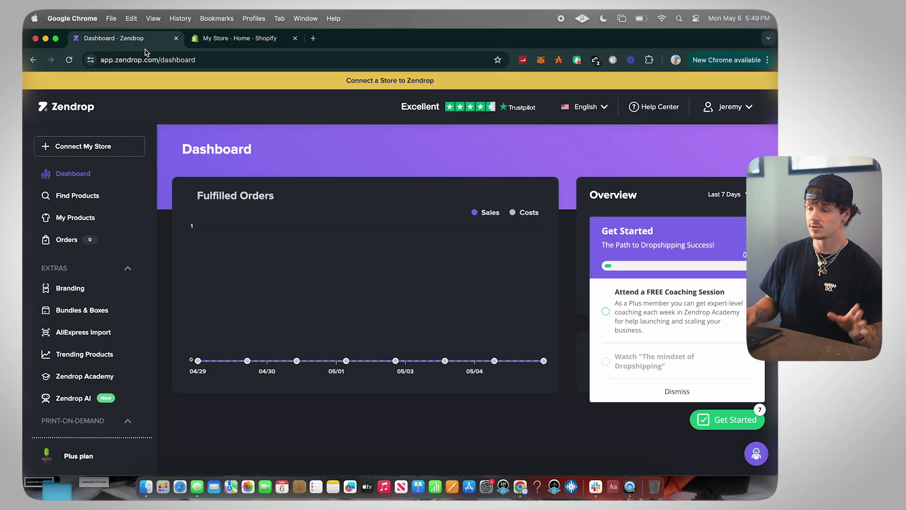
pyautogui.click(223, 45)
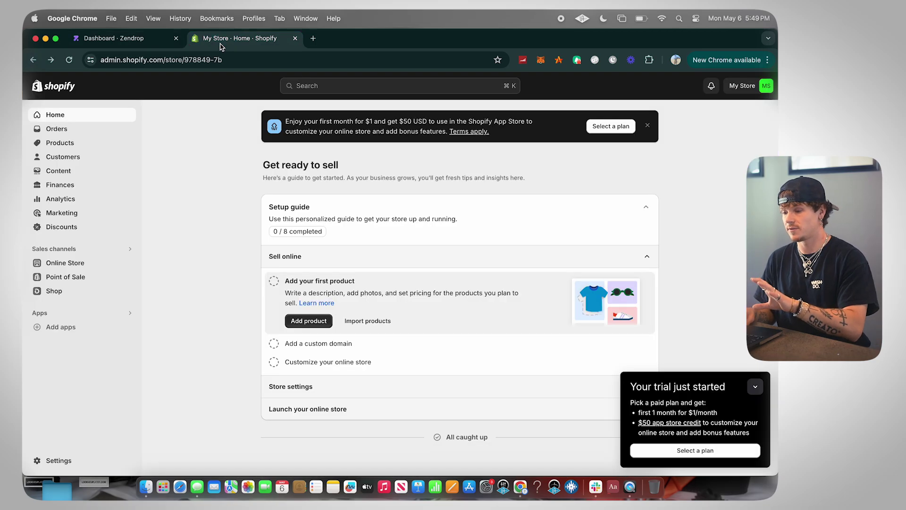
pyautogui.click(140, 43)
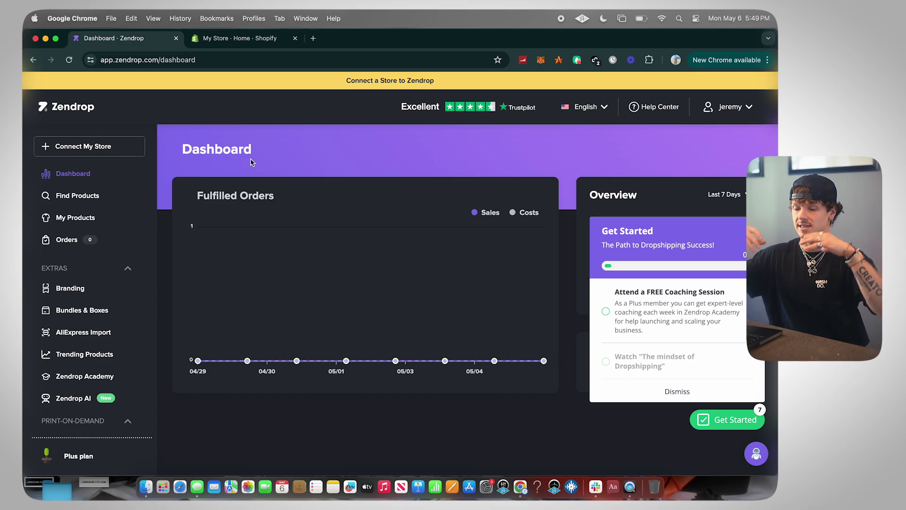
pyautogui.click(239, 41)
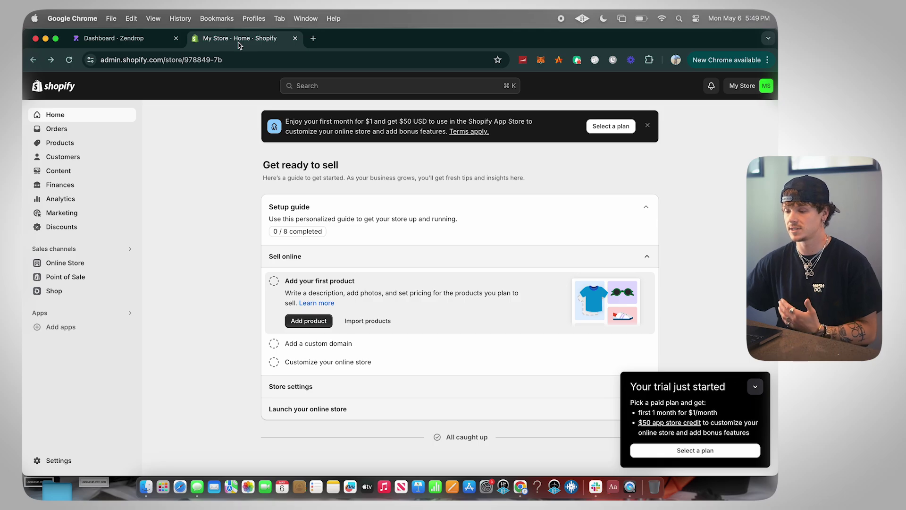
# - In Zendrop, start connecting a store and continue with the option for an already existing Shopify store
pyautogui.click(165, 47)
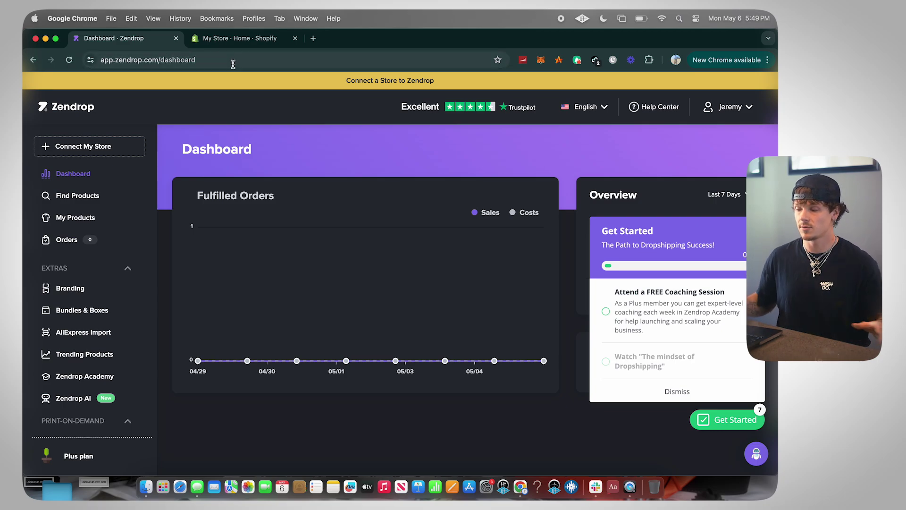
pyautogui.click(382, 84)
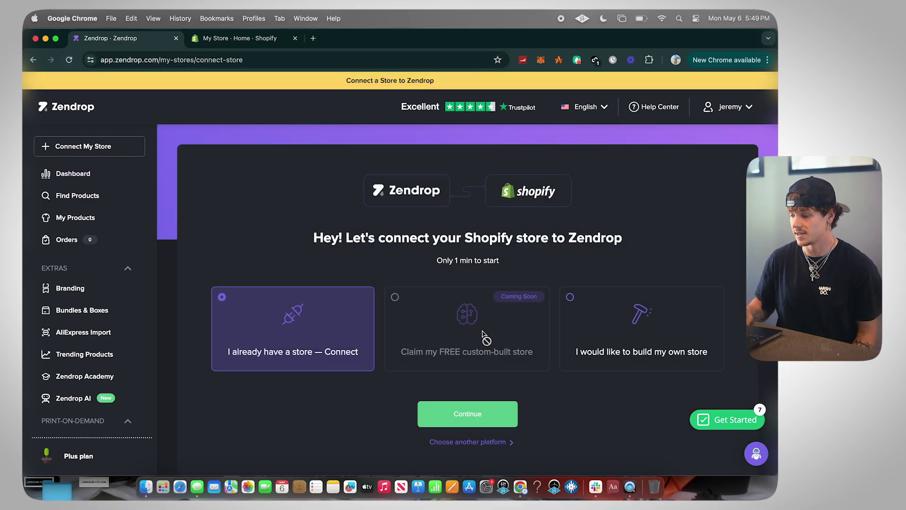
pyautogui.scroll(-1, 493, 222)
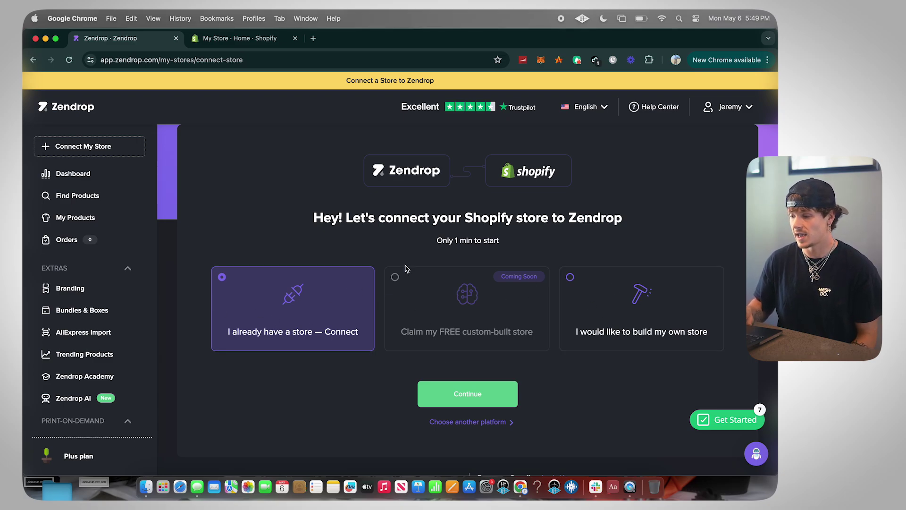
pyautogui.click(224, 38)
pyautogui.click(125, 39)
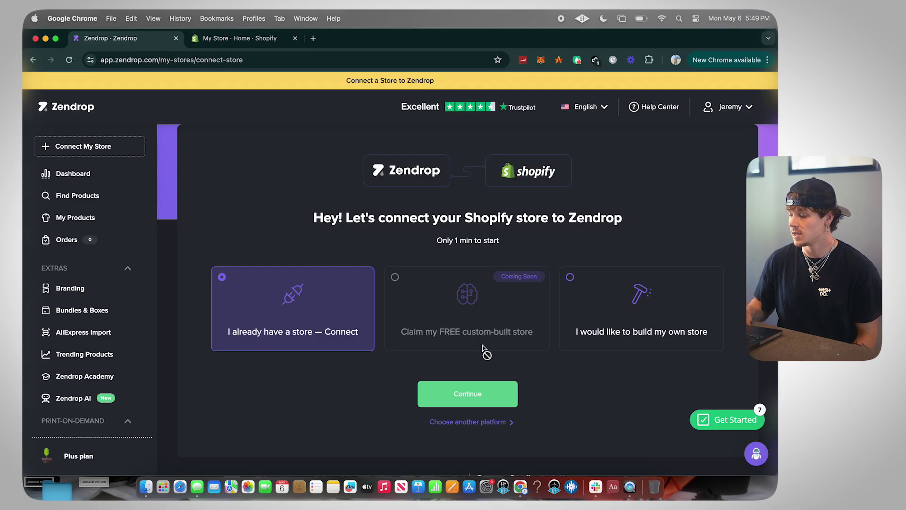
pyautogui.click(471, 393)
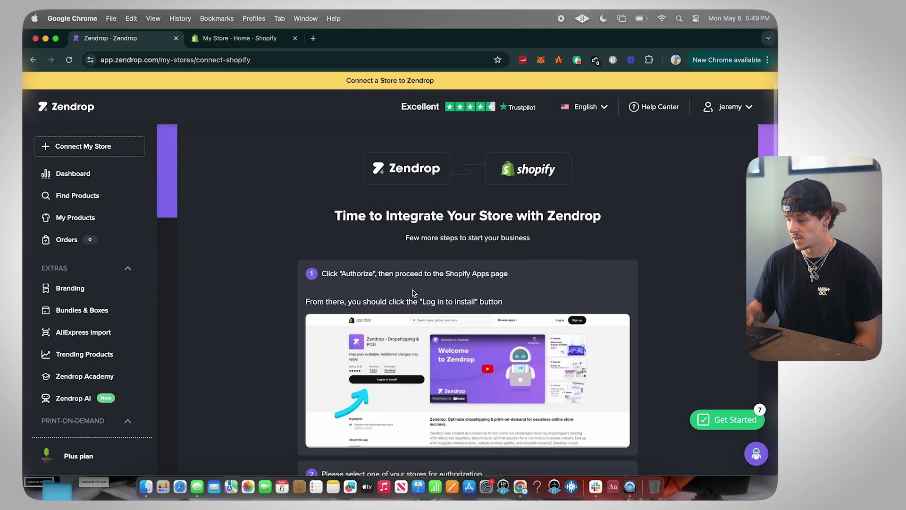
# - Authorize the store integration and install the Zendrop - Dropshipping & POD app on the Shopify store
pyautogui.scroll(-2, 413, 292)
pyautogui.scroll(-5, 438, 236)
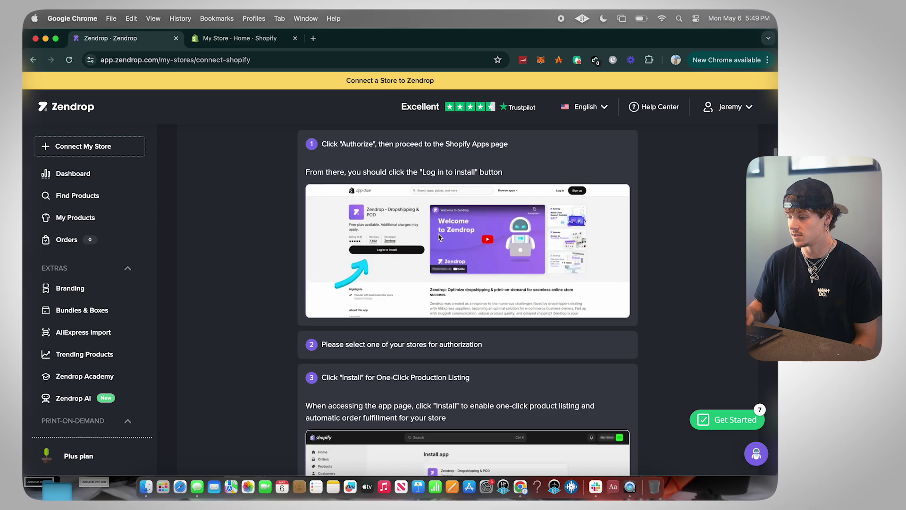
pyautogui.scroll(-5, 438, 238)
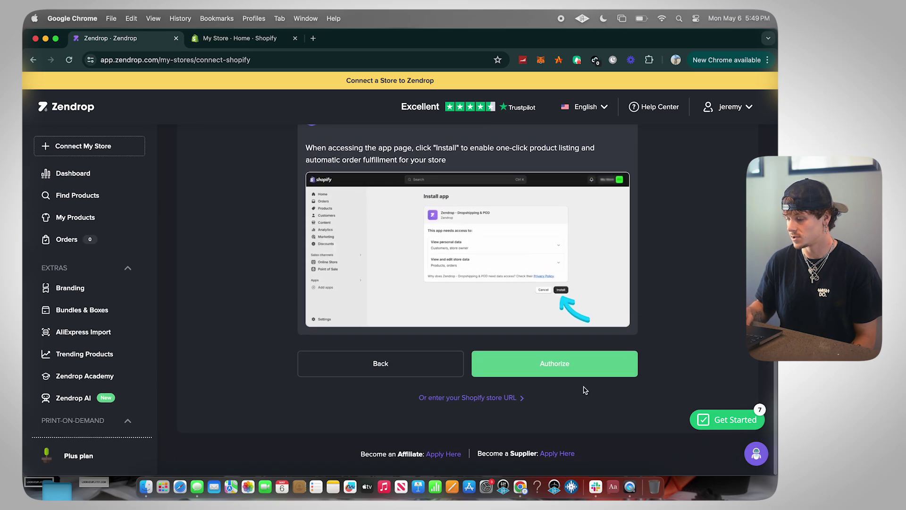
pyautogui.click(584, 391)
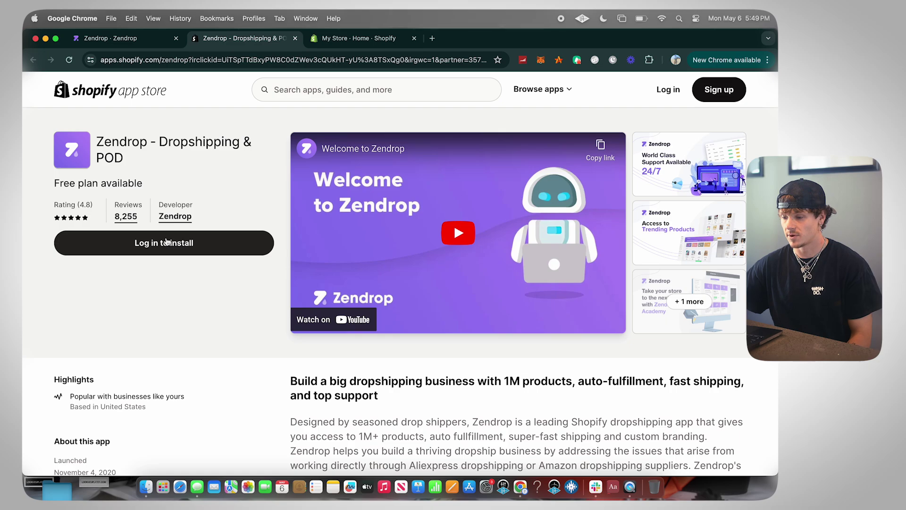
pyautogui.click(196, 248)
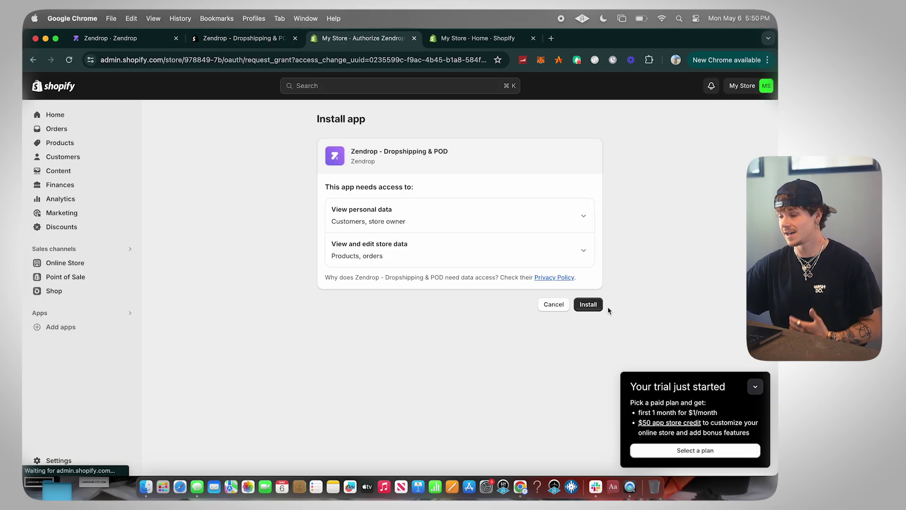
pyautogui.click(592, 310)
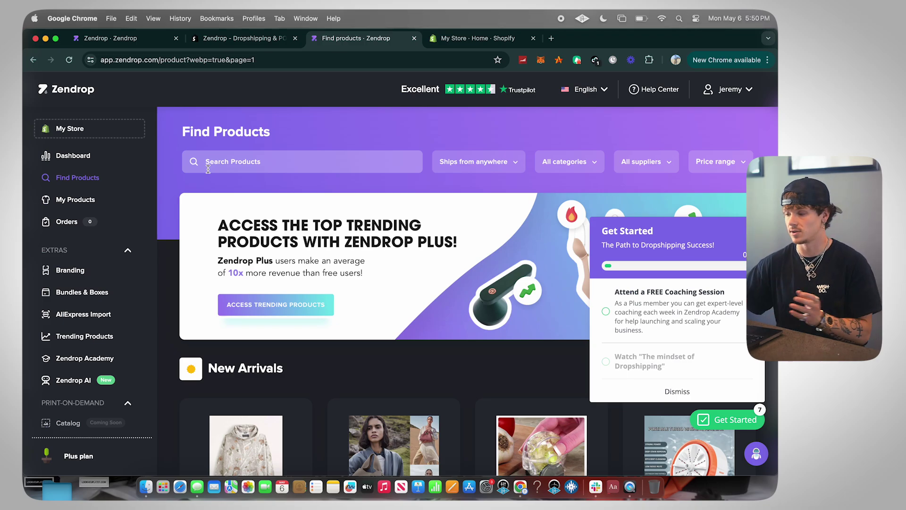
# - From the Shopify admin's app suggestions, go to the Shopify App Store
pyautogui.click(478, 38)
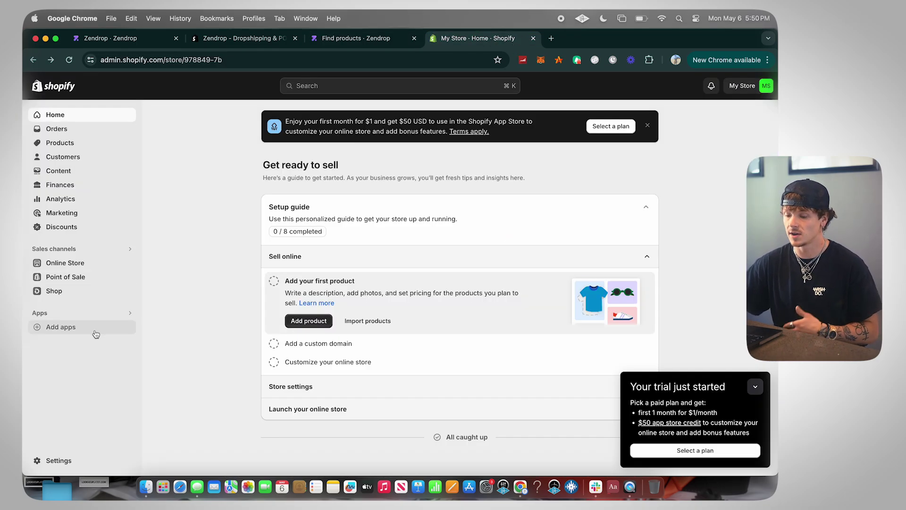
pyautogui.click(75, 328)
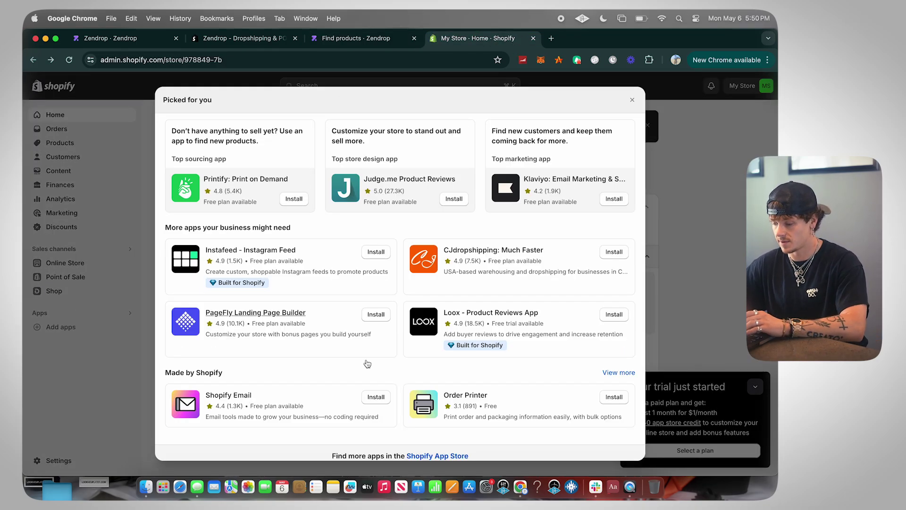
pyautogui.click(456, 456)
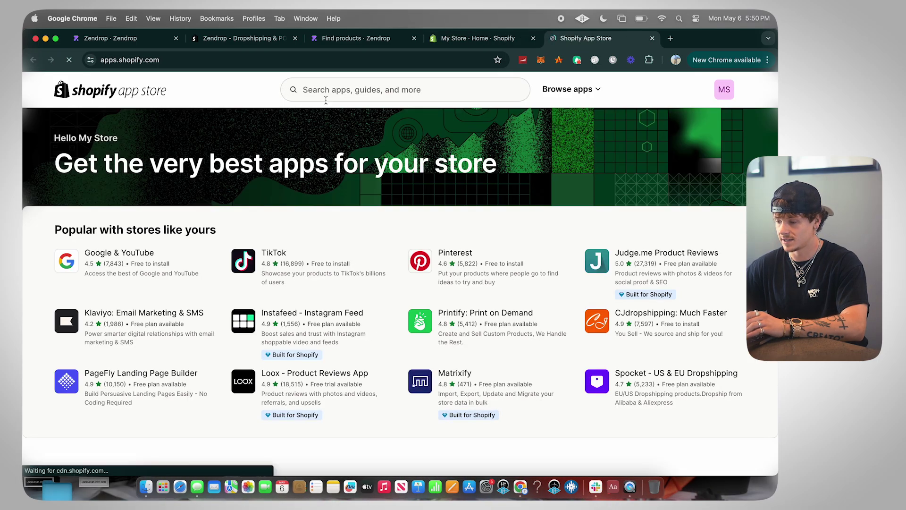
# - Search the Shopify App Store for zendrop and open the Zendrop - Dropshipping & POD listing
pyautogui.click(326, 98)
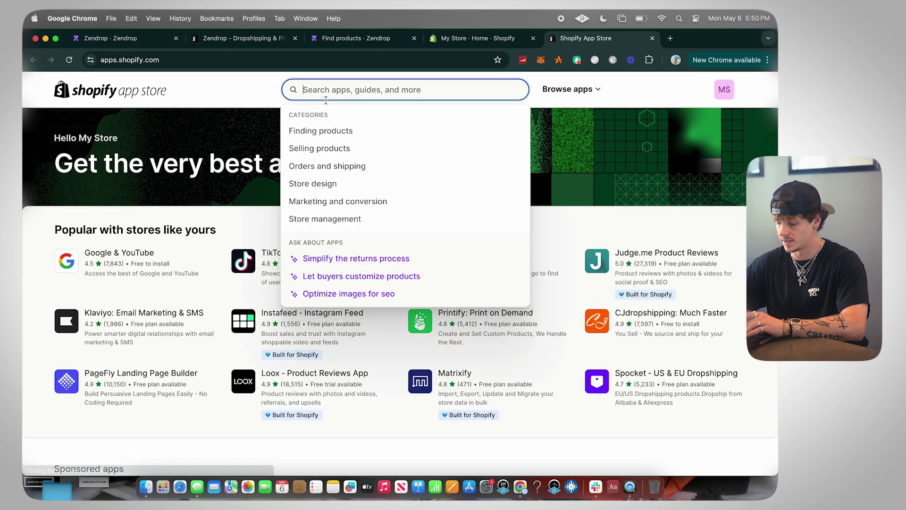
pyautogui.write('zendrioop')
pyautogui.press('BackSpace')
pyautogui.press('BackSpace')
pyautogui.press('BackSpace')
pyautogui.press('BackSpace')
pyautogui.write('op')
pyautogui.press('Return')
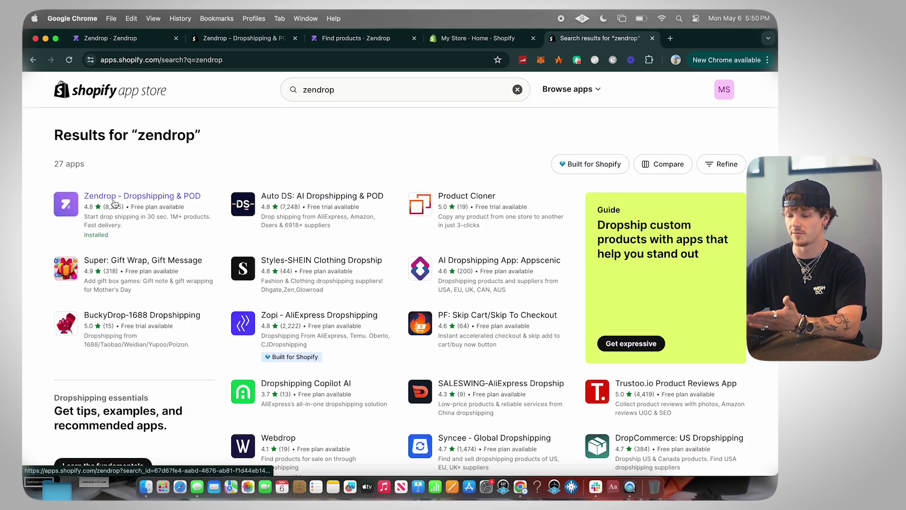
pyautogui.click(114, 203)
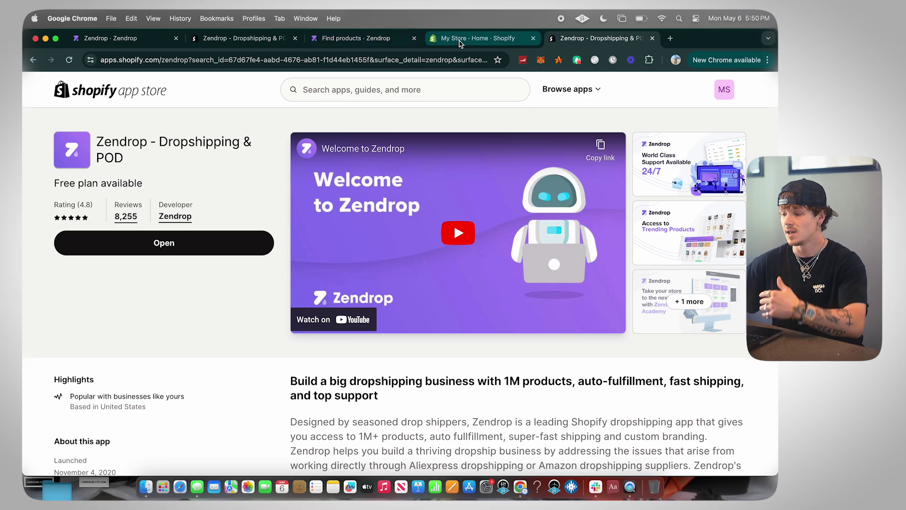
# - Return to the Shopify admin, dismiss the recommended apps and look up the store's installed apps
pyautogui.click(460, 41)
pyautogui.click(356, 41)
pyautogui.click(467, 41)
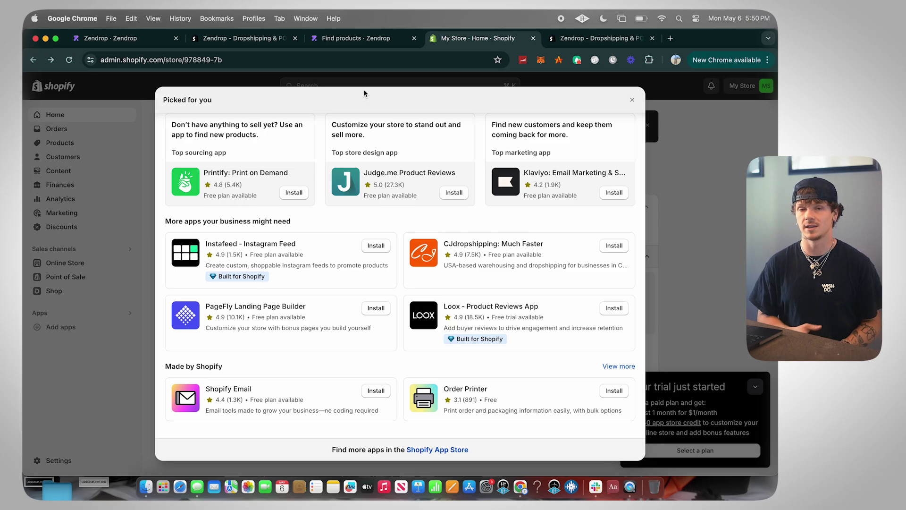
pyautogui.click(632, 100)
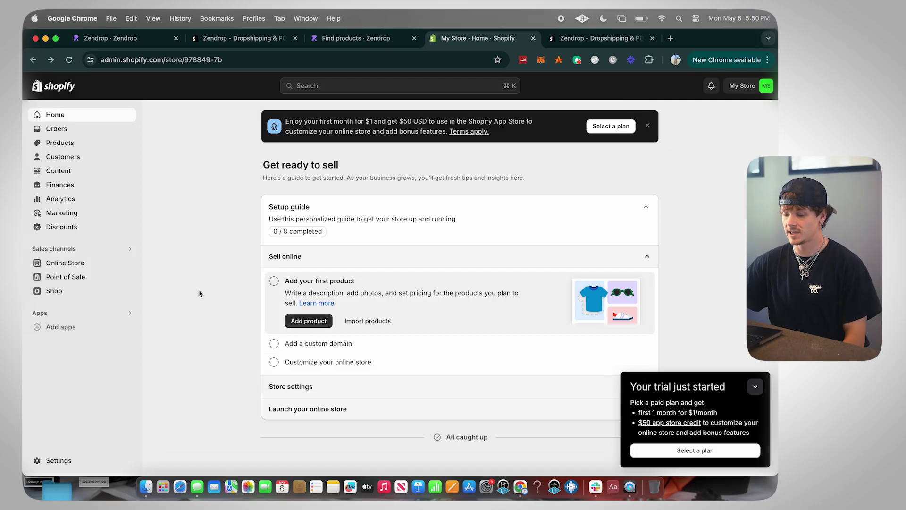
pyautogui.click(56, 327)
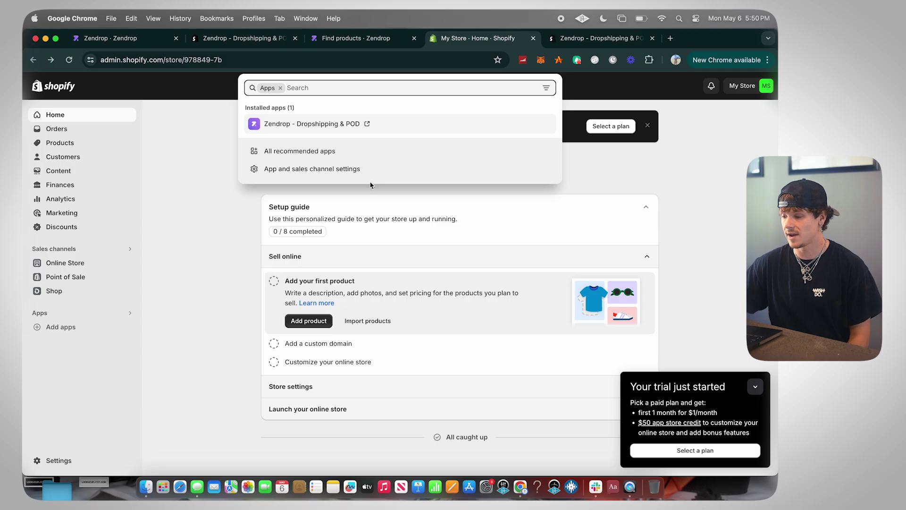
# - Switch to Zendrop and search its product catalog for blender
pyautogui.click(363, 39)
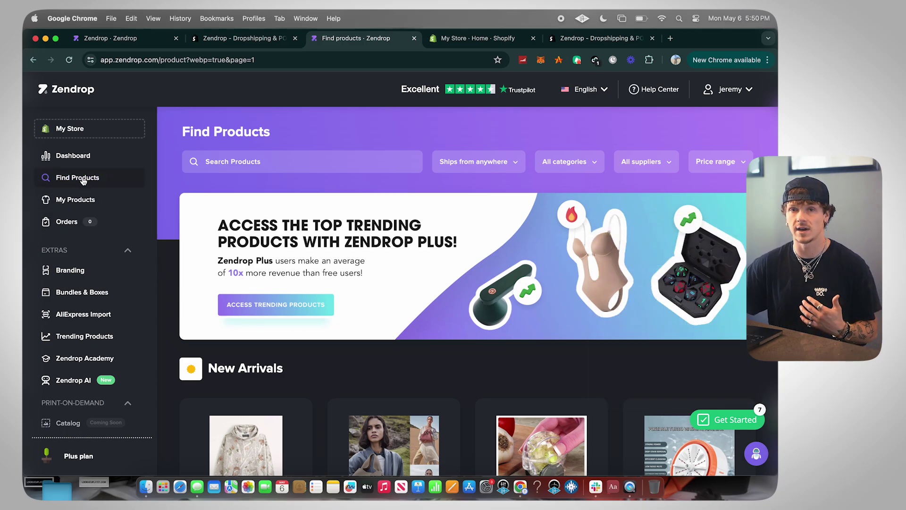
pyautogui.click(242, 161)
pyautogui.write('blender')
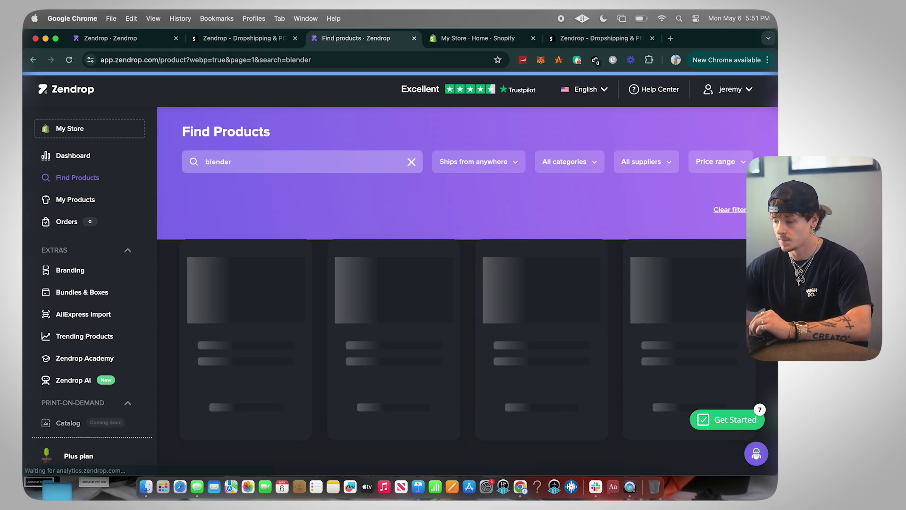
# - Add the Portable Blender, Blender Bottle, Xiaomi Mini Blender and $8.02 Brush Blender to My Products
pyautogui.scroll(-3, 537, 297)
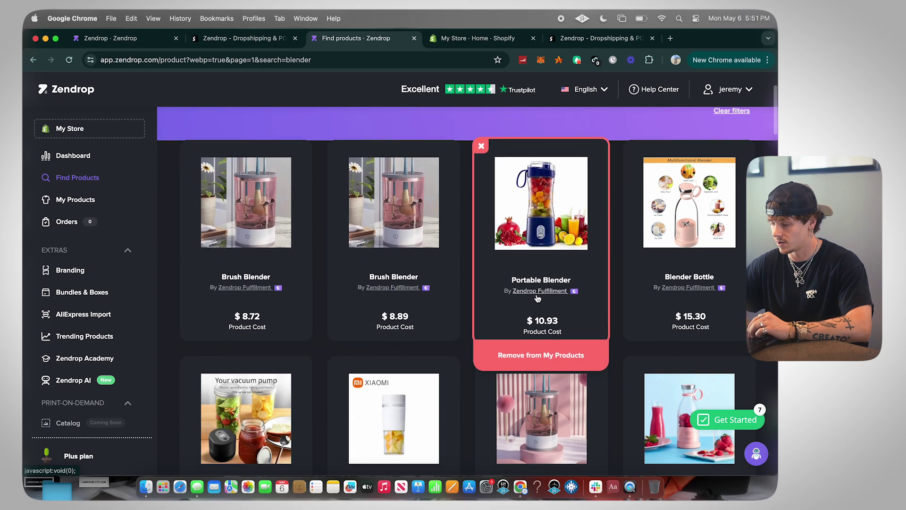
pyautogui.scroll(-3, 528, 305)
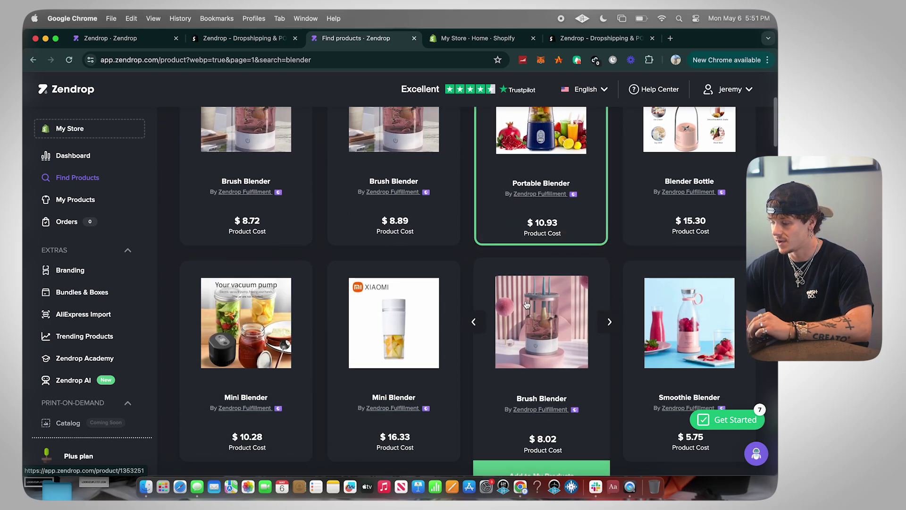
pyautogui.scroll(1, 527, 304)
pyautogui.scroll(3, 422, 289)
pyautogui.click(697, 386)
pyautogui.scroll(-7, 538, 358)
pyautogui.click(411, 364)
pyautogui.click(543, 367)
# - Remove the Portable Blender and the Blender Bottle from My Products
pyautogui.scroll(1, 502, 239)
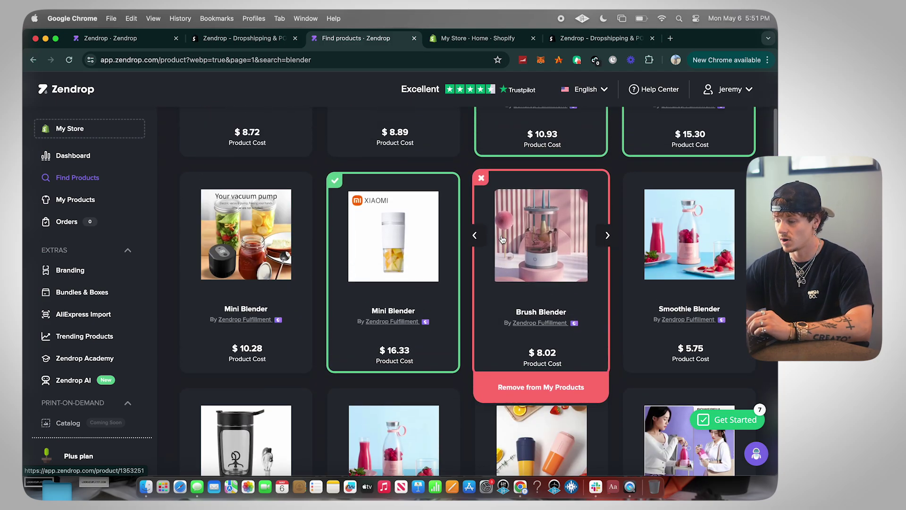
pyautogui.scroll(4, 502, 240)
pyautogui.click(541, 271)
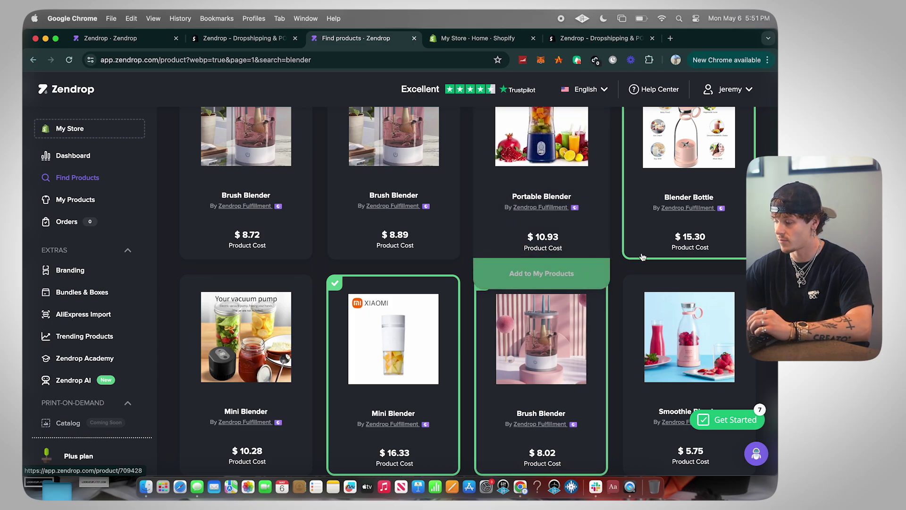
pyautogui.click(656, 271)
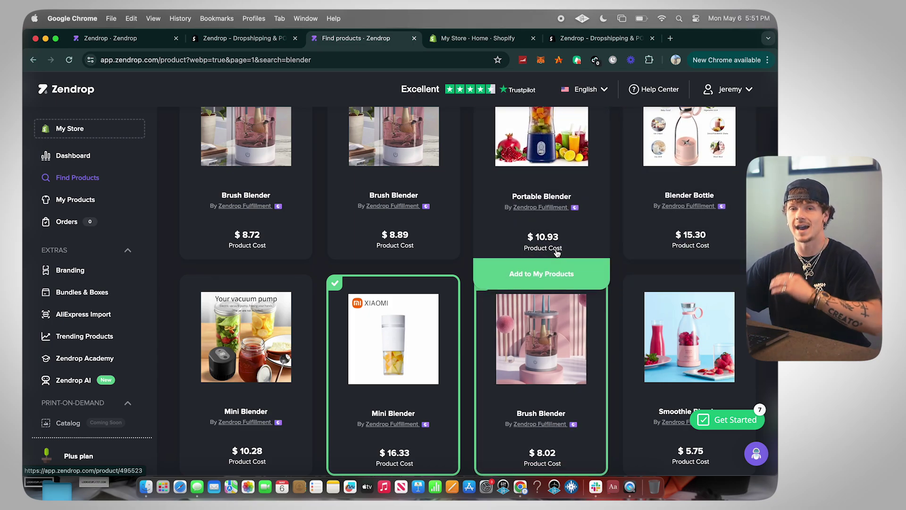
# - Open the Portable Blender's product page and examine its variants, product costs and shipping costs
pyautogui.scroll(4, 557, 254)
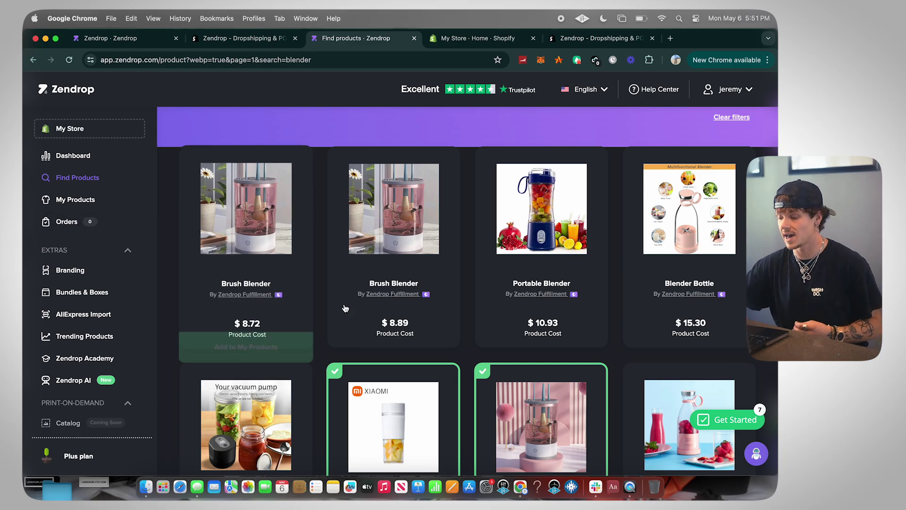
pyautogui.moveTo(371, 368)
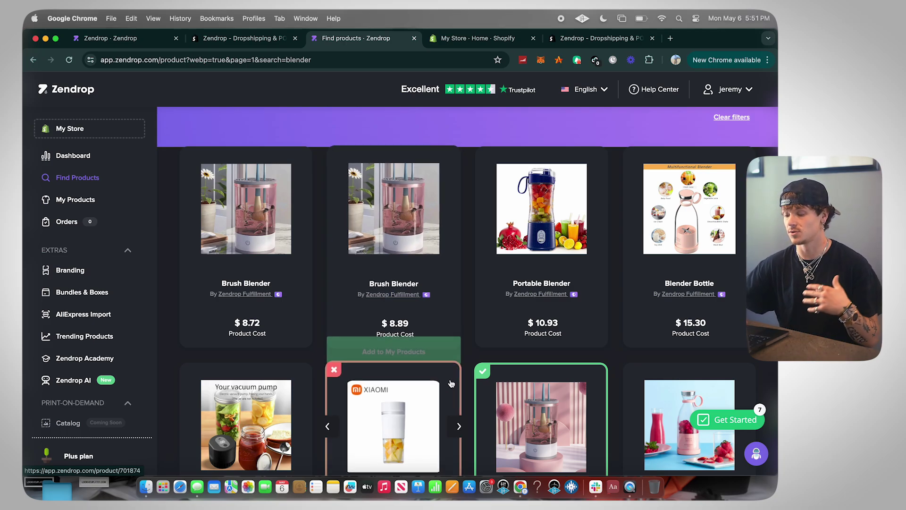
pyautogui.scroll(-1, 410, 372)
pyautogui.scroll(2, 412, 373)
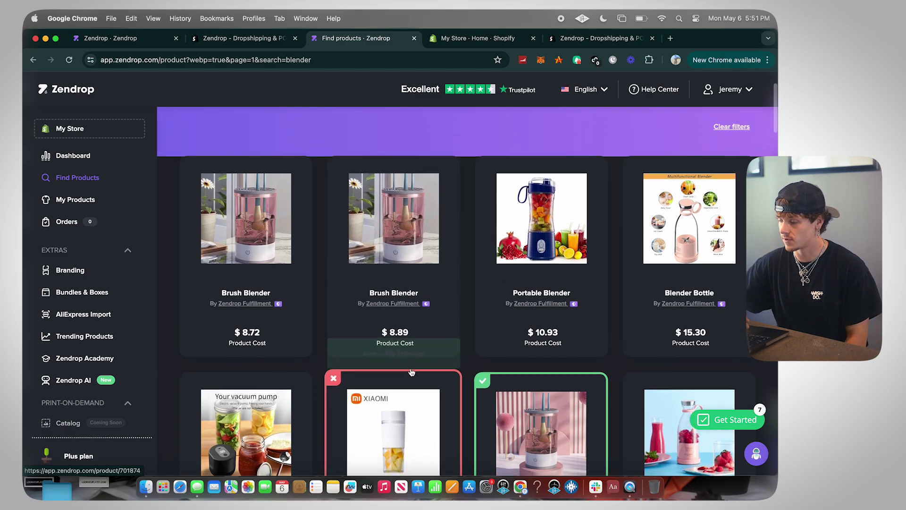
pyautogui.click(608, 239)
pyautogui.scroll(-3, 469, 283)
pyautogui.scroll(3, 476, 245)
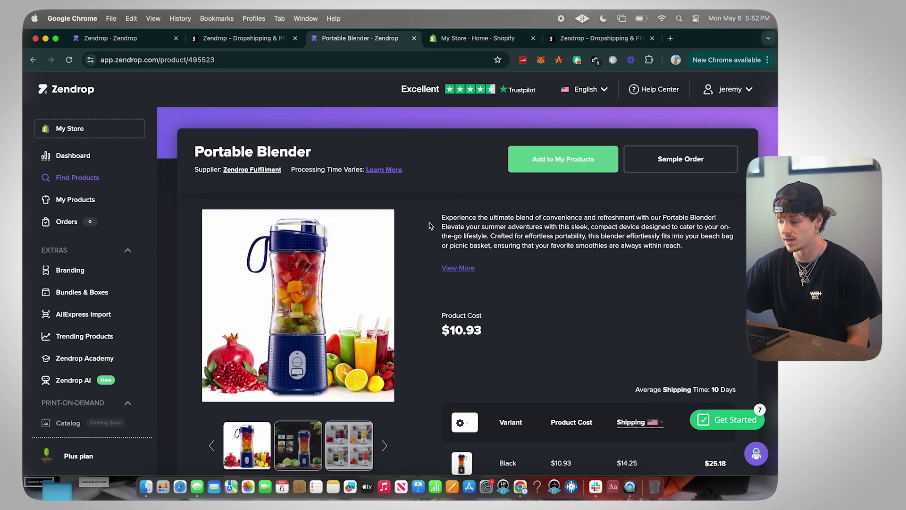
pyautogui.scroll(-5, 496, 245)
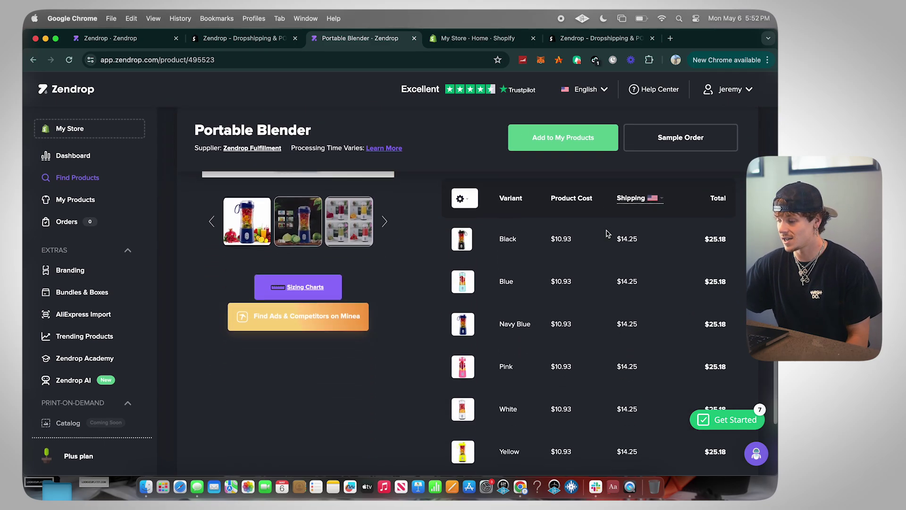
# - Return to the blender results and examine the $8.72 Brush Blender's shipping cost and average shipping time
pyautogui.scroll(-2, 526, 274)
pyautogui.scroll(8, 500, 299)
pyautogui.press('super+bracketleft')
pyautogui.scroll(-2, 354, 258)
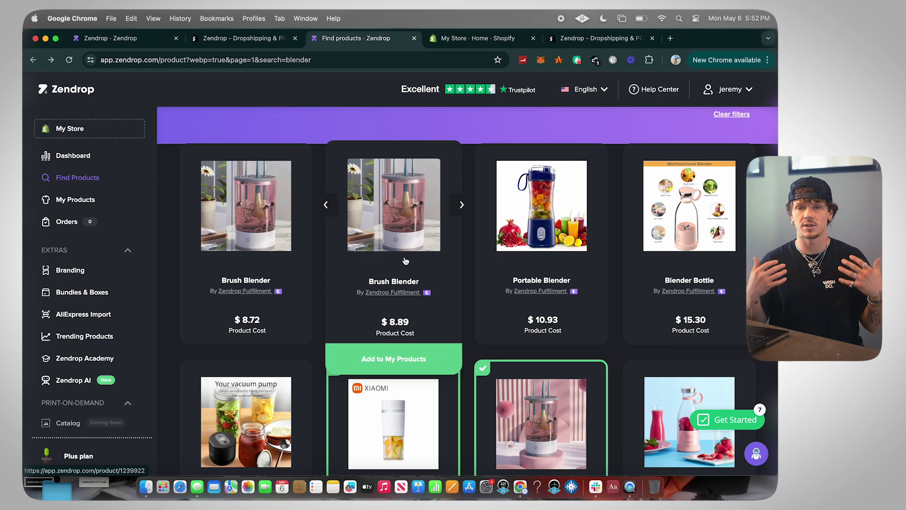
pyautogui.click(263, 228)
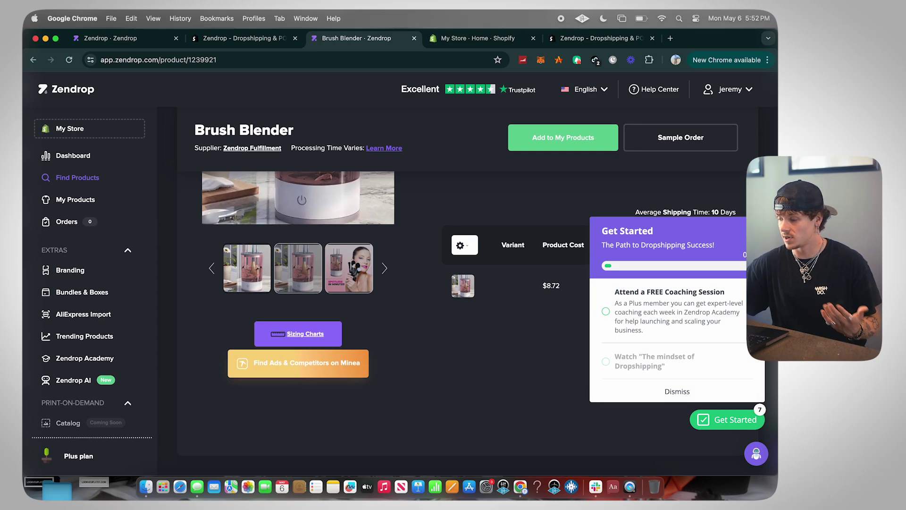
pyautogui.click(690, 215)
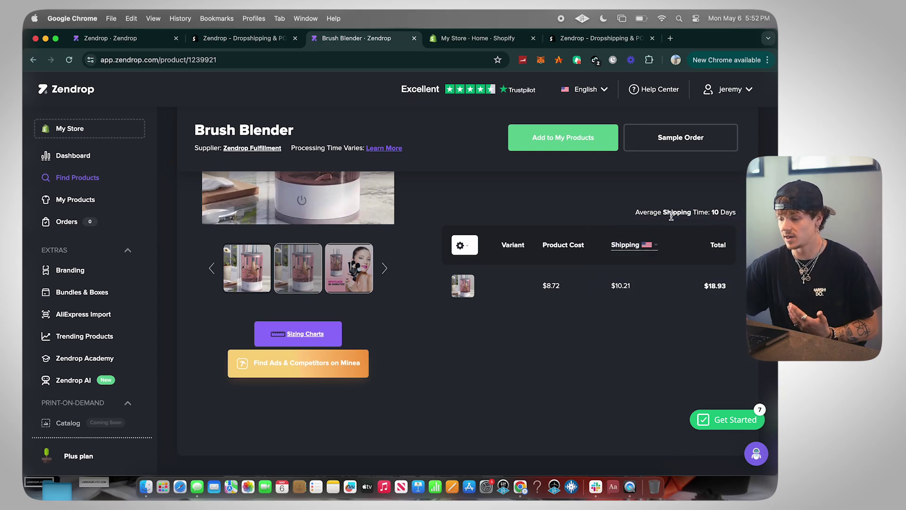
pyautogui.scroll(3, 671, 216)
pyautogui.press('super+bracketleft')
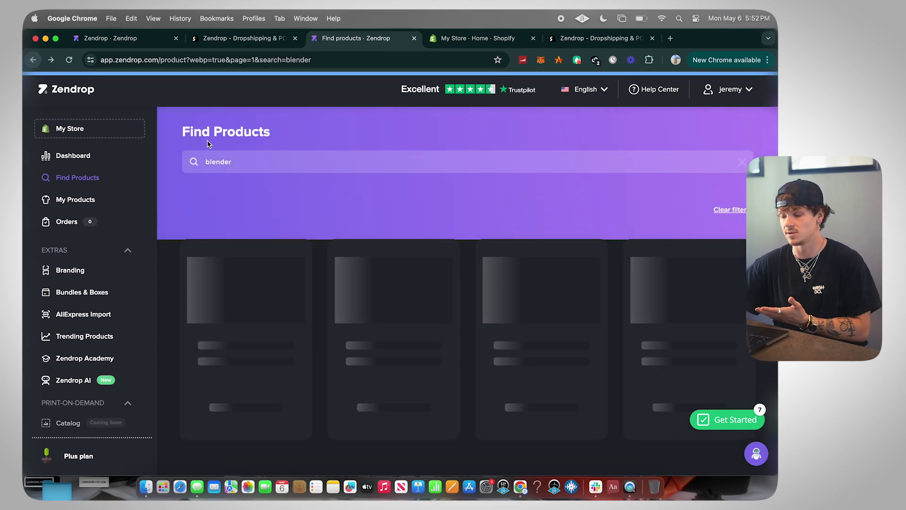
# - Filter the blender results to Ships from US, and clear the blender search
pyautogui.scroll(-5, 401, 255)
pyautogui.scroll(5, 405, 256)
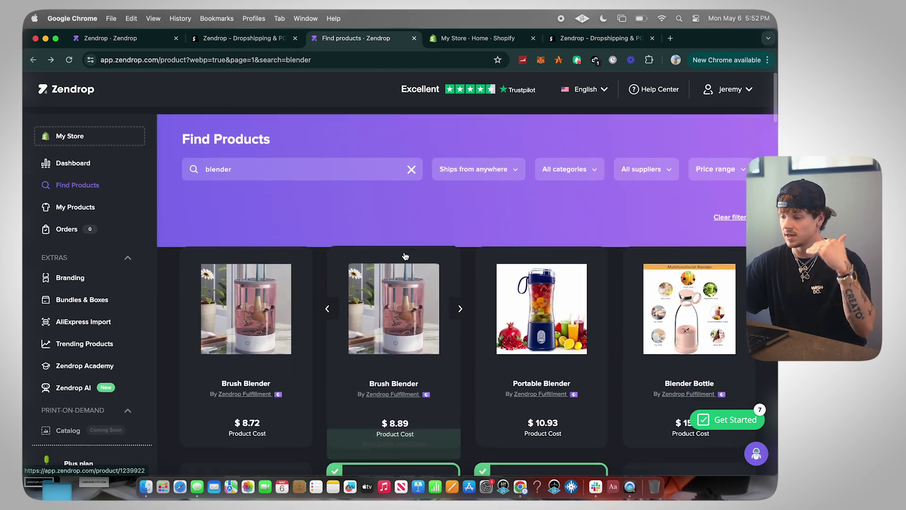
pyautogui.click(467, 163)
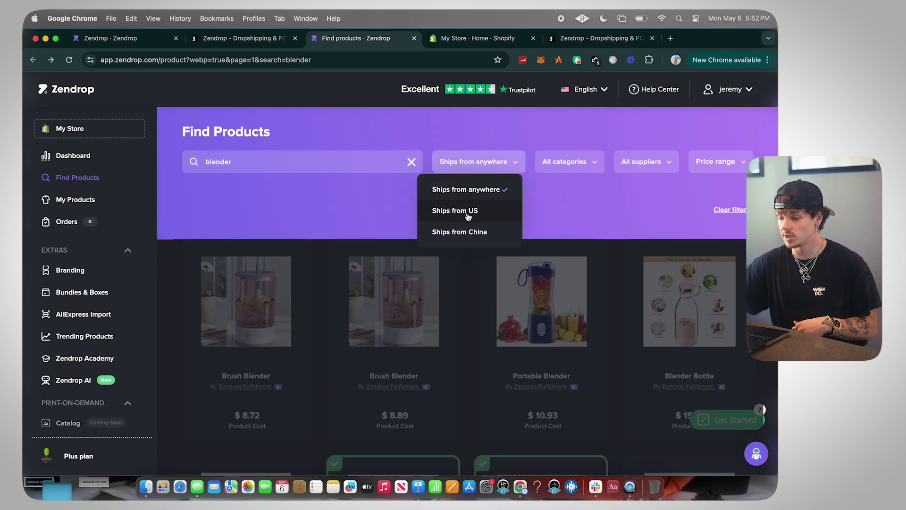
pyautogui.click(469, 213)
pyautogui.click(433, 163)
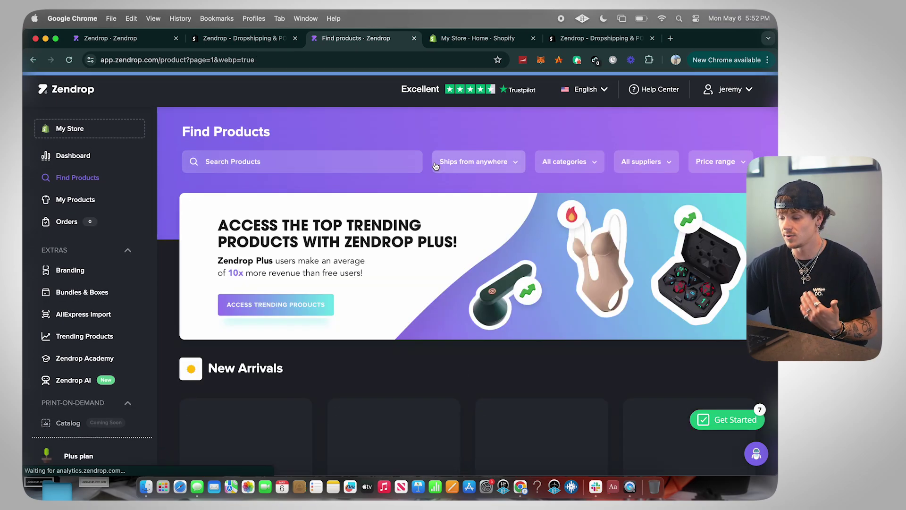
# - Browse the catalog filtered to Ships from US, and reset the shipping origin to Ships from anywhere
pyautogui.scroll(-2, 498, 126)
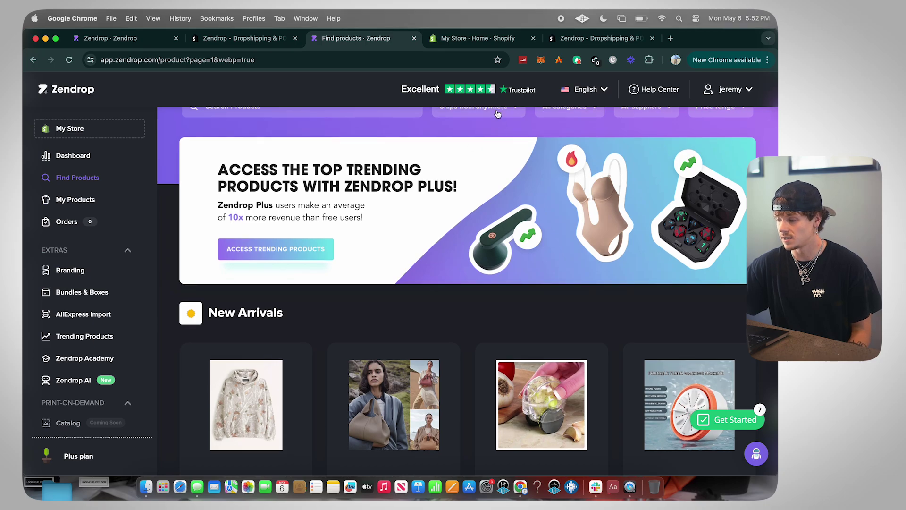
pyautogui.click(496, 113)
pyautogui.click(467, 152)
pyautogui.scroll(-5, 363, 218)
pyautogui.scroll(-8, 364, 219)
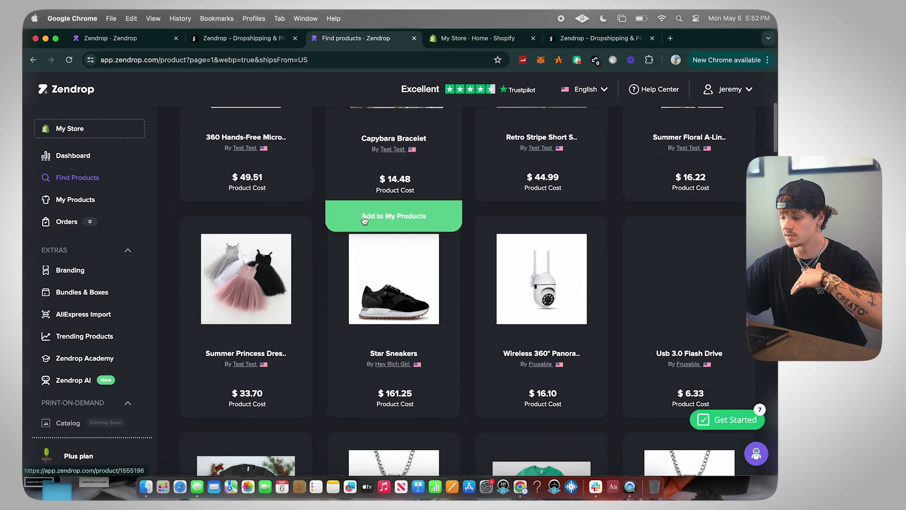
pyautogui.scroll(5, 363, 219)
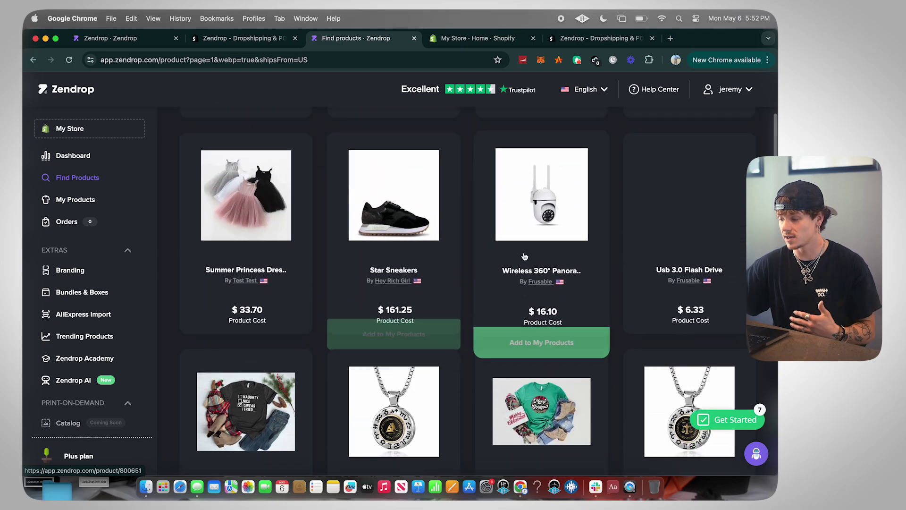
pyautogui.scroll(-2, 567, 224)
pyautogui.scroll(-10, 568, 224)
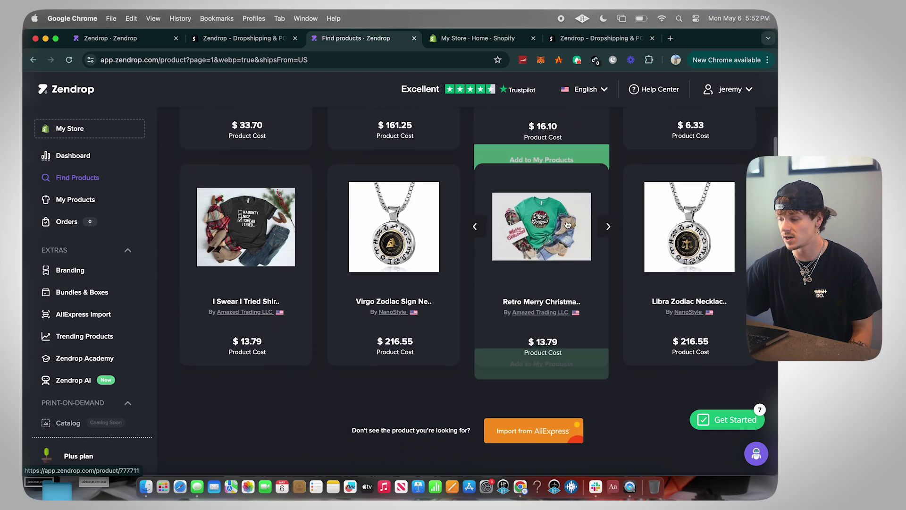
pyautogui.scroll(15, 486, 343)
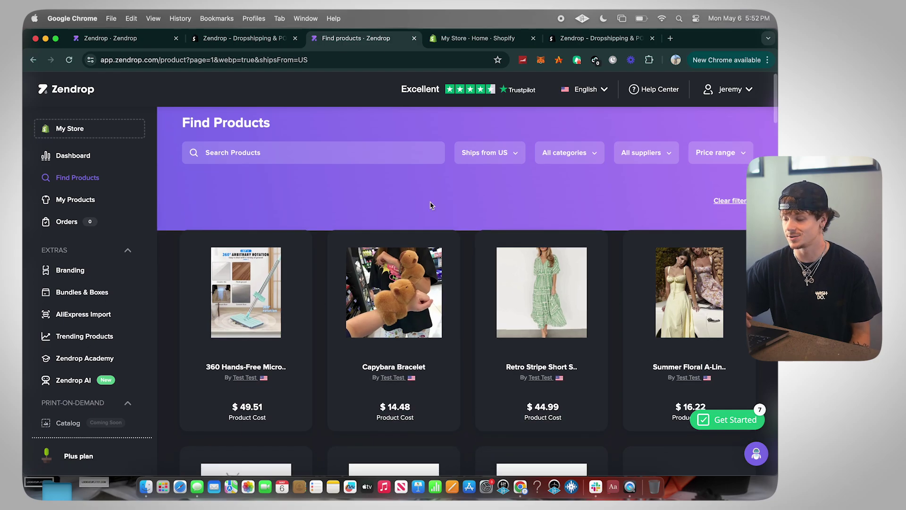
pyautogui.click(510, 153)
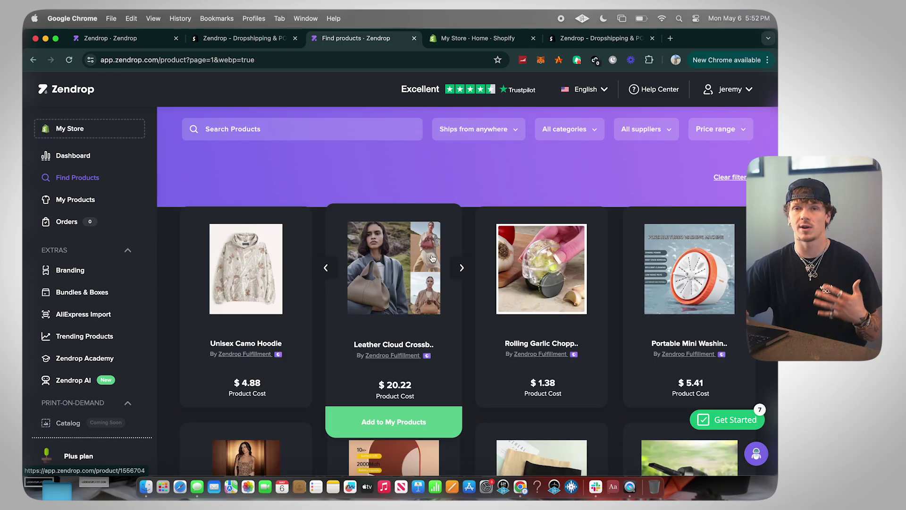
# - Review the catalog's shipping origin, category, supplier and price range filter options
pyautogui.scroll(-3, 432, 258)
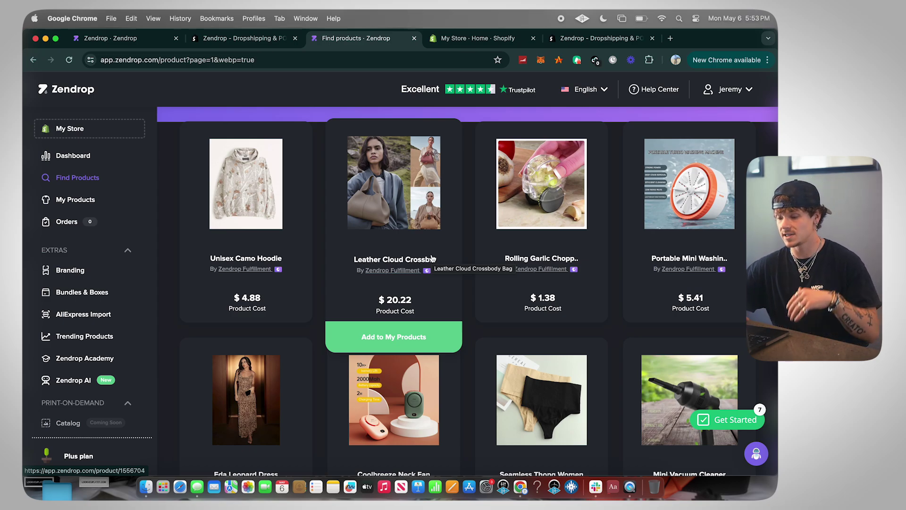
pyautogui.scroll(3, 432, 258)
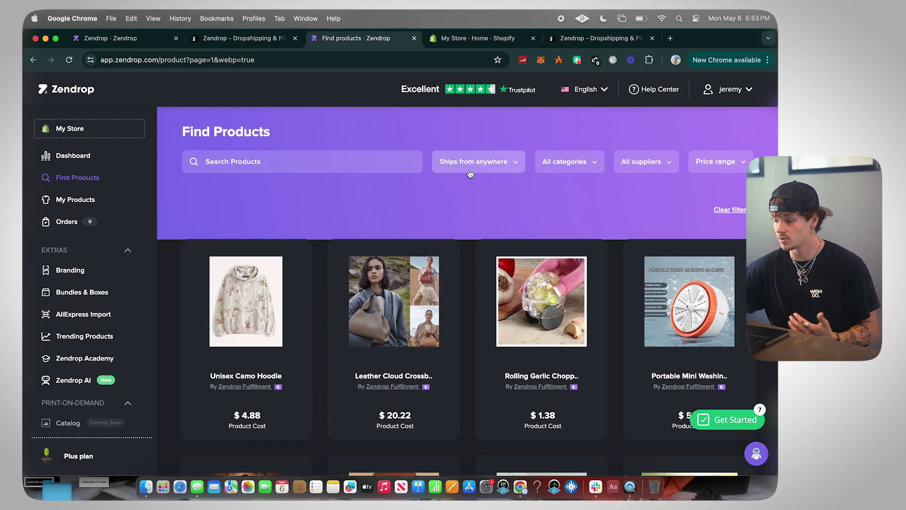
pyautogui.click(470, 162)
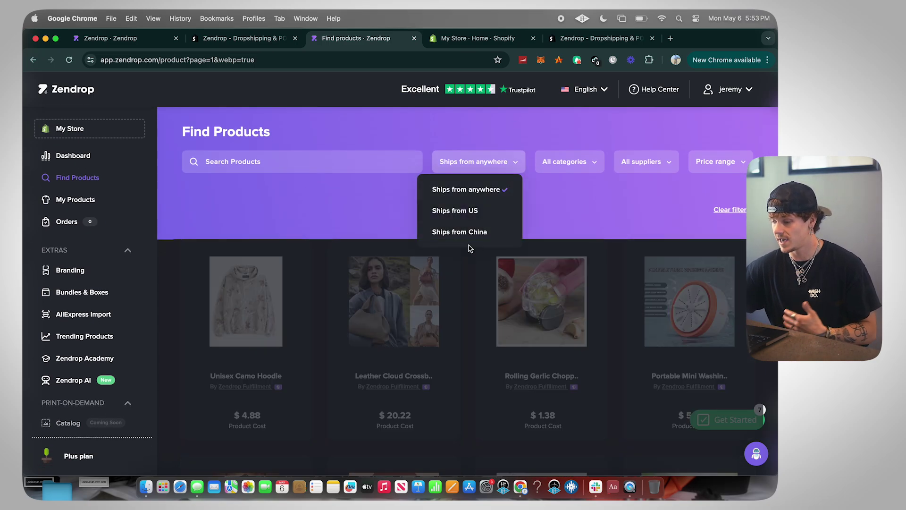
pyautogui.click(557, 162)
pyautogui.click(637, 169)
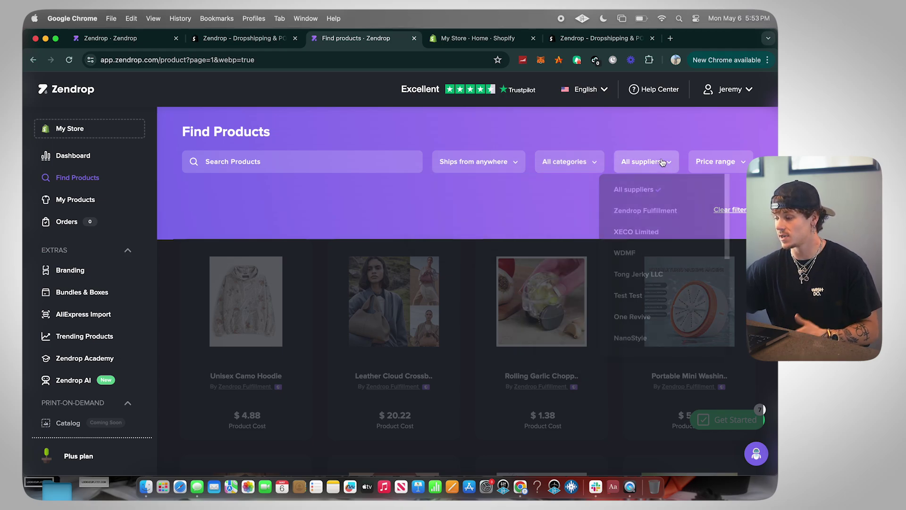
pyautogui.click(708, 160)
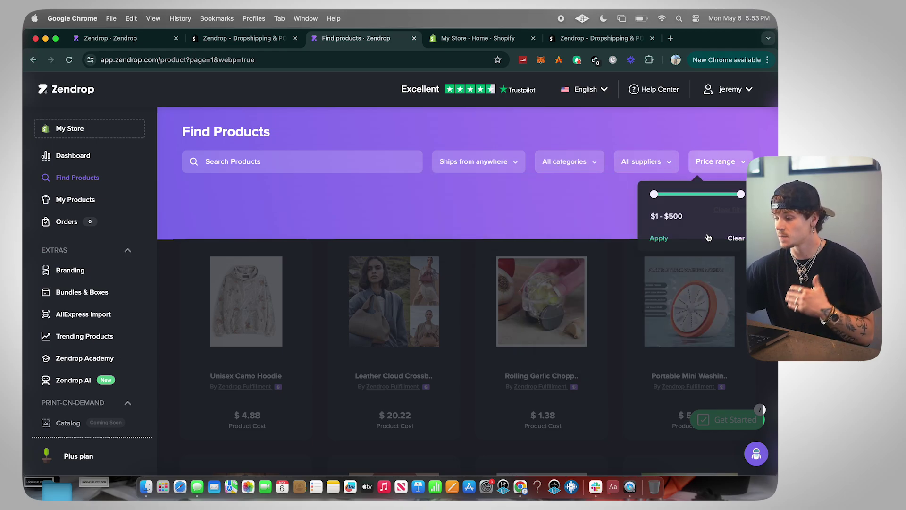
# - Filter the catalog to the supplier Zendrop Fulfillment and browse its products
pyautogui.click(649, 164)
pyautogui.click(648, 217)
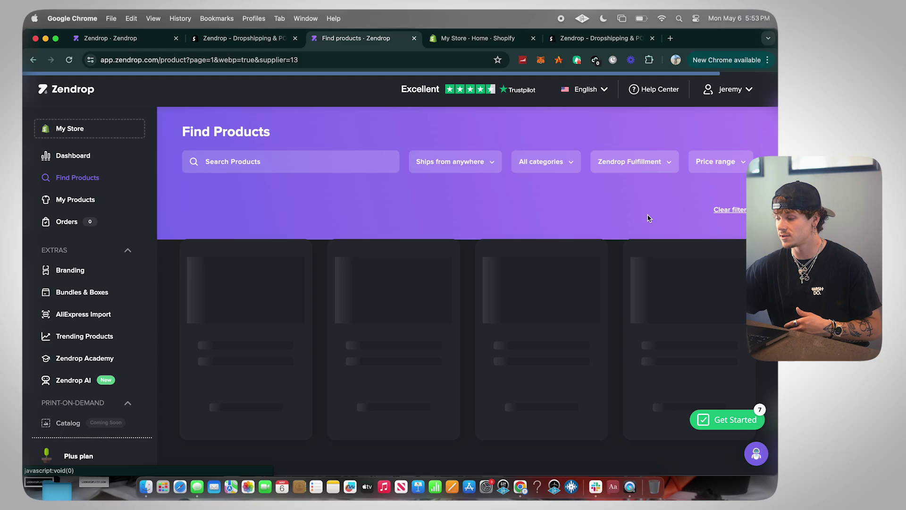
pyautogui.scroll(-4, 513, 275)
pyautogui.scroll(-7, 514, 275)
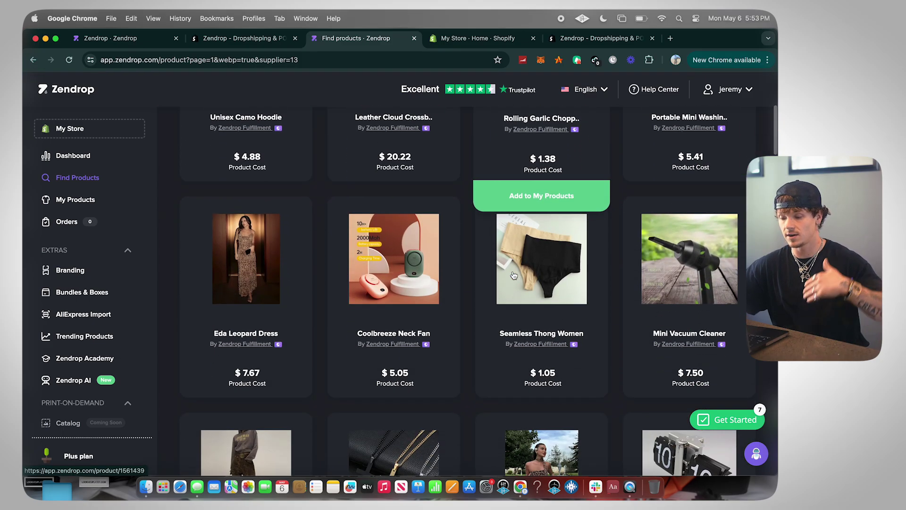
pyautogui.scroll(-3, 514, 275)
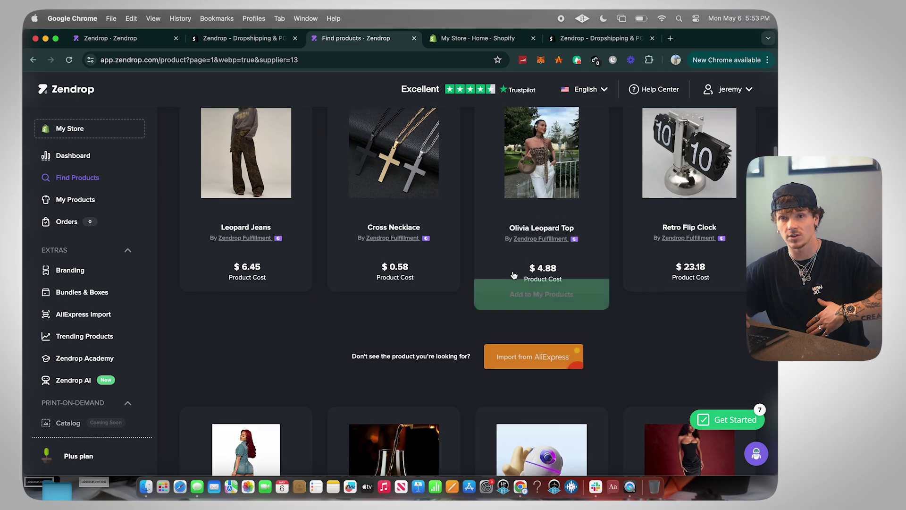
pyautogui.scroll(5, 513, 275)
pyautogui.scroll(-5, 513, 275)
pyautogui.scroll(-1, 515, 275)
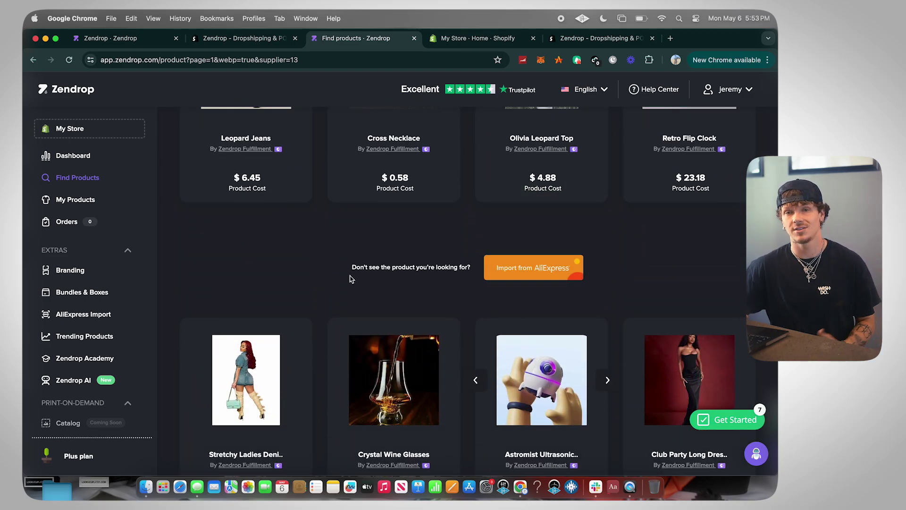
# - Review the AliExpress Import instructions and open the Chrome extension's download page
pyautogui.click(531, 275)
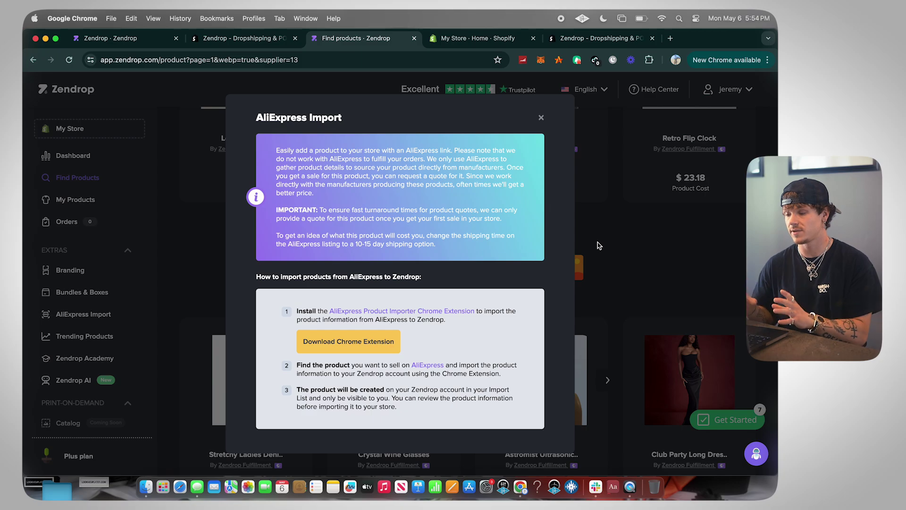
pyautogui.click(597, 245)
pyautogui.click(533, 271)
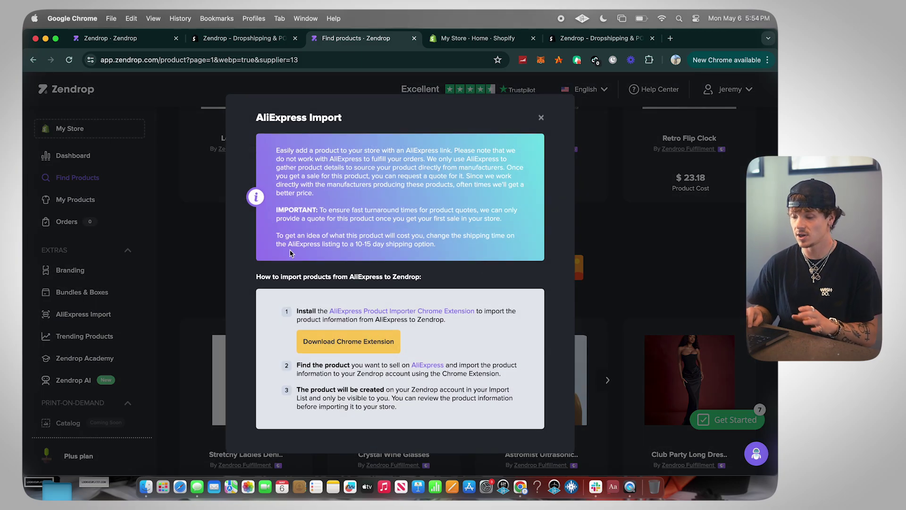
pyautogui.click(209, 275)
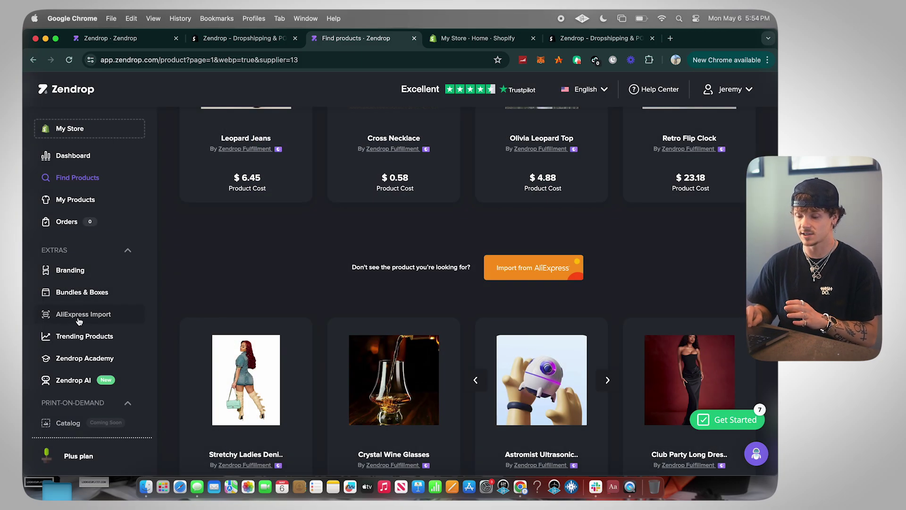
pyautogui.click(114, 314)
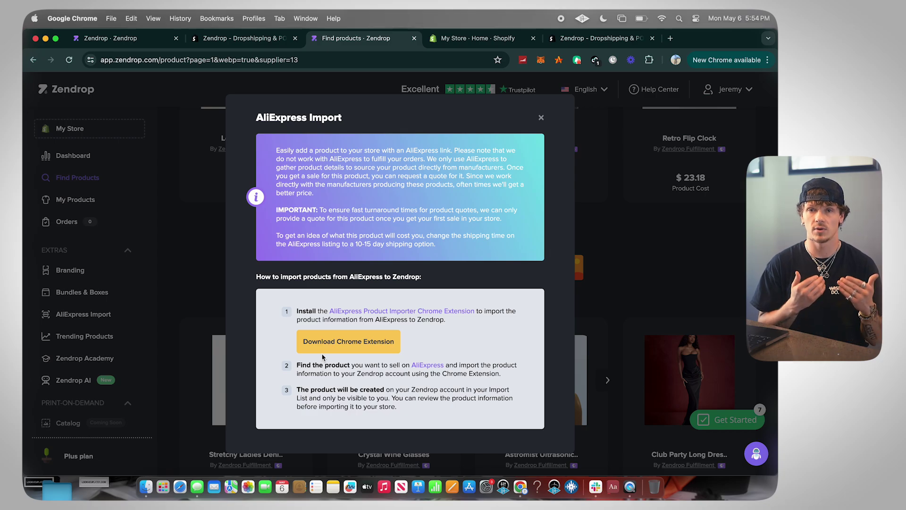
pyautogui.click(355, 342)
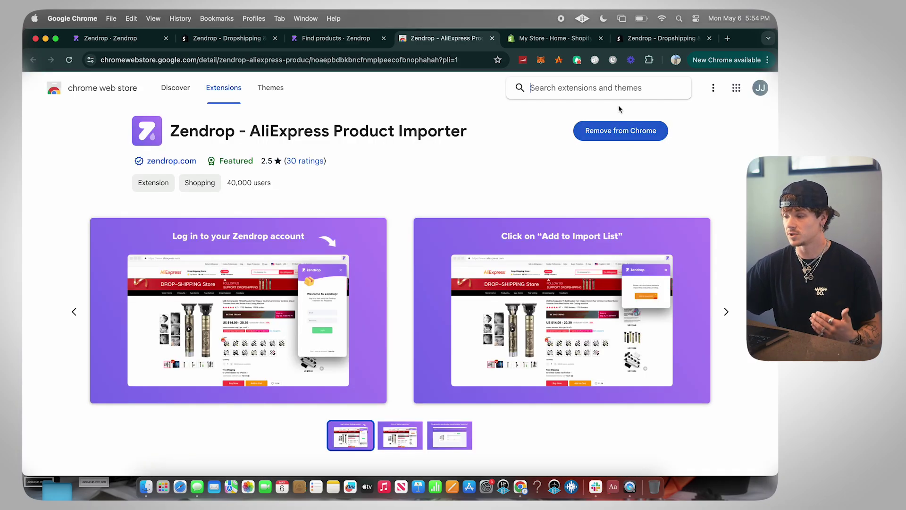
# - Go to AliExpress in a new tab, open the 12pcs makeup puff set's product page and close the promotional tab
pyautogui.click(728, 40)
pyautogui.write('alie')
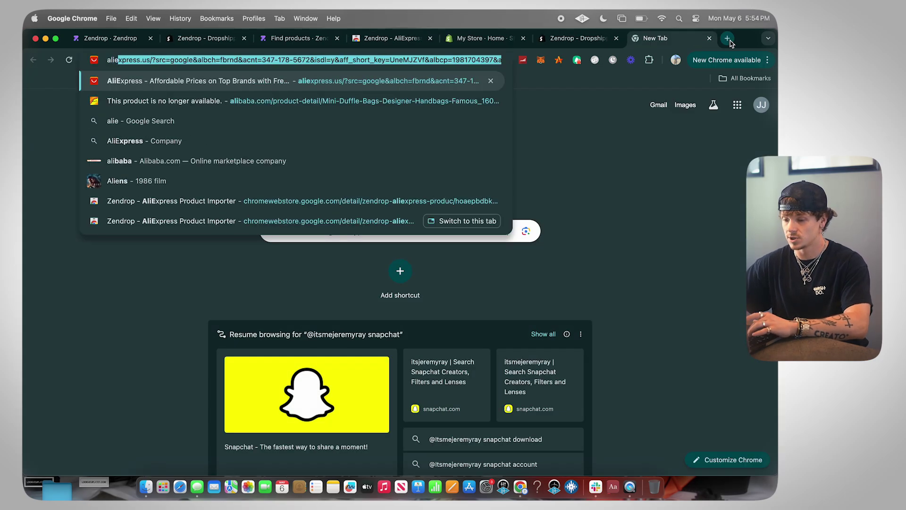
pyautogui.press('Return')
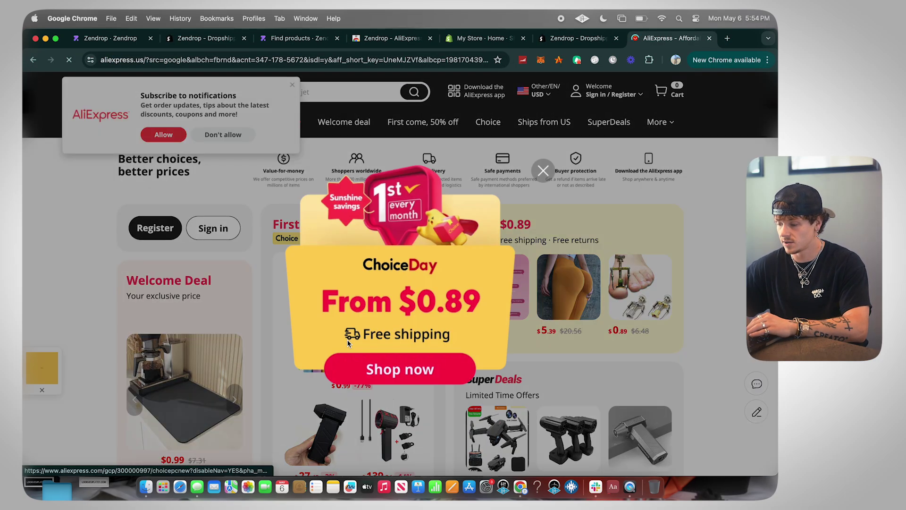
pyautogui.click(540, 170)
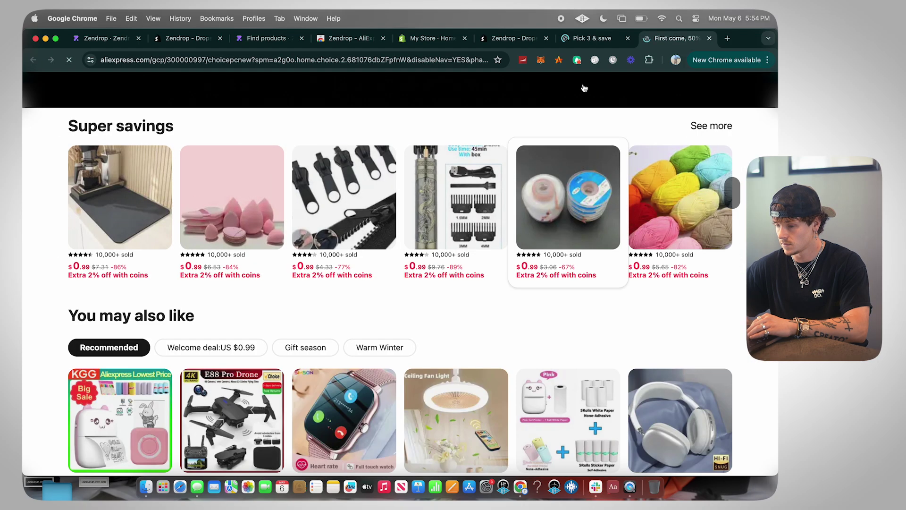
pyautogui.click(266, 199)
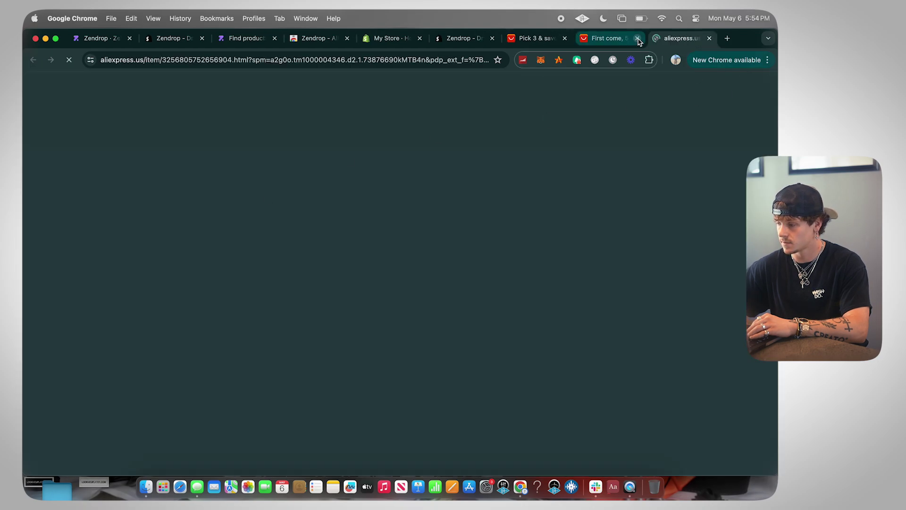
pyautogui.click(637, 38)
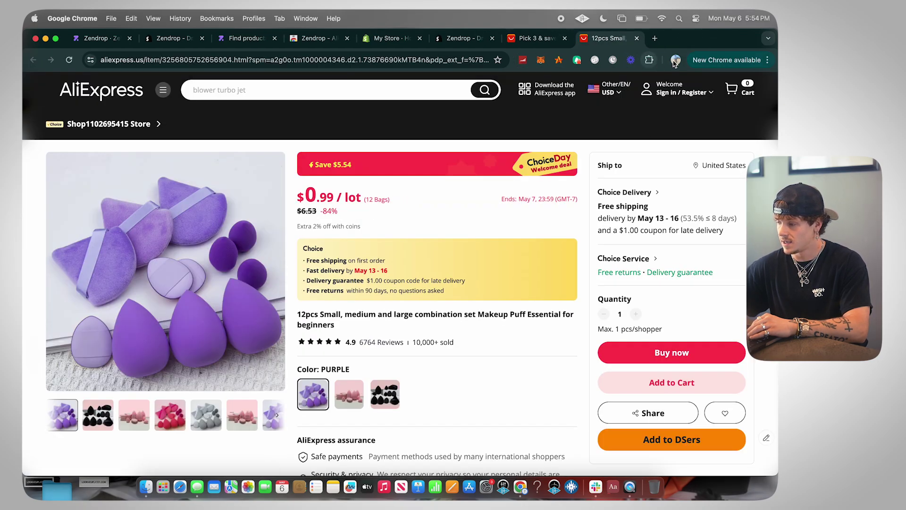
# - Add the makeup puff set to the Zendrop import list using the Zendrop AliExpress Product Importer extension
pyautogui.click(649, 60)
pyautogui.scroll(-3, 538, 266)
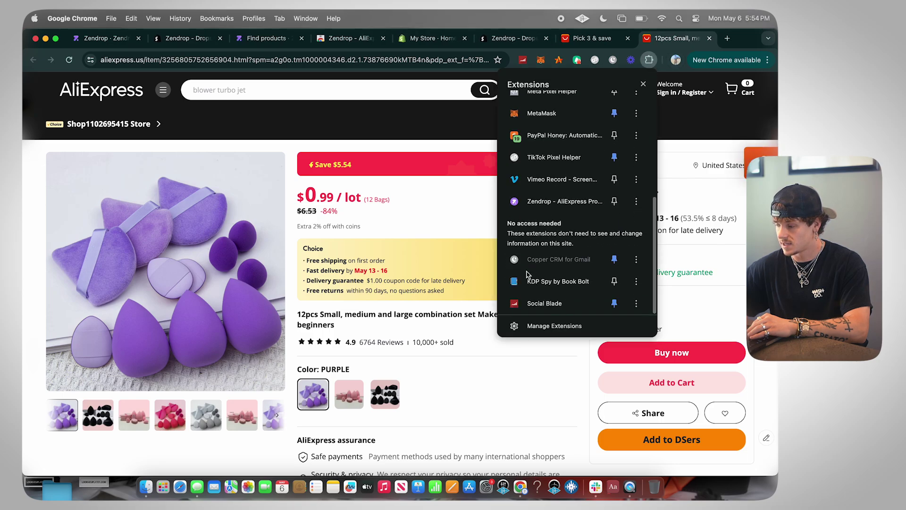
pyautogui.click(533, 200)
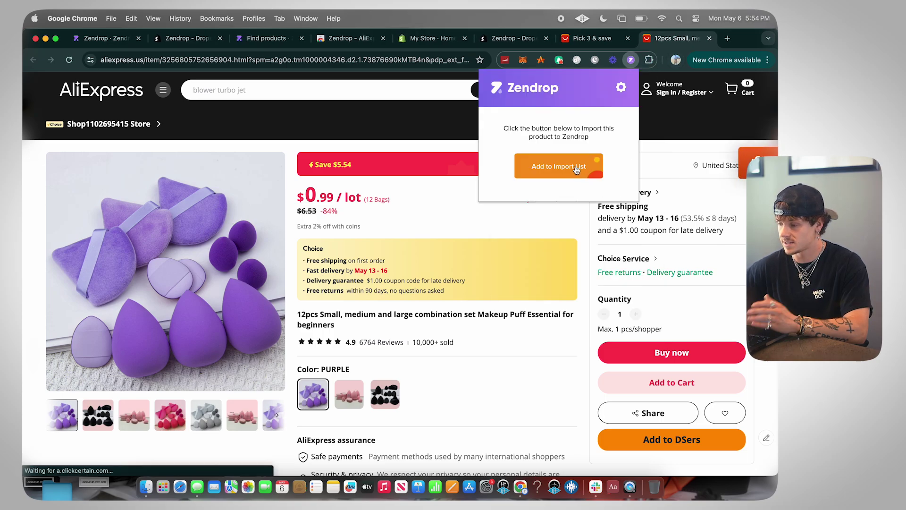
pyautogui.click(576, 169)
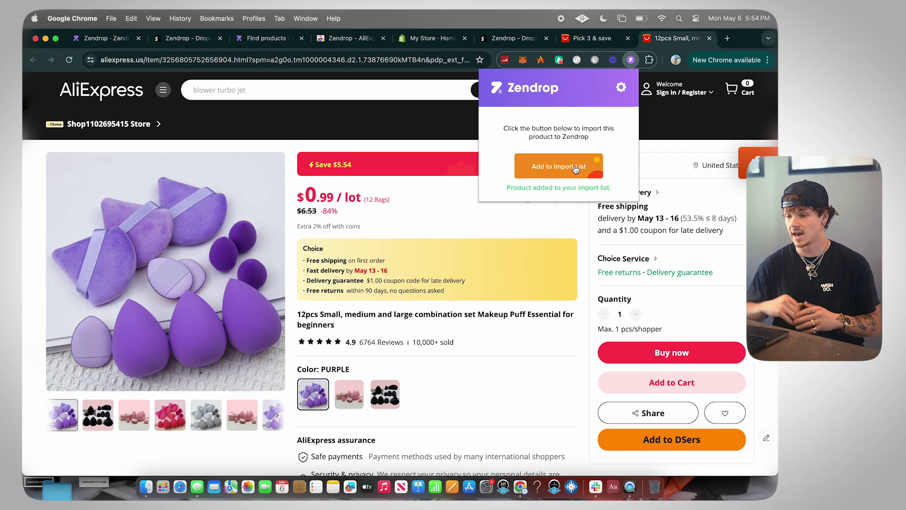
# - Switch back to Zendrop, dismiss the AliExpress Import instructions and open the import list in My Products
pyautogui.click(266, 40)
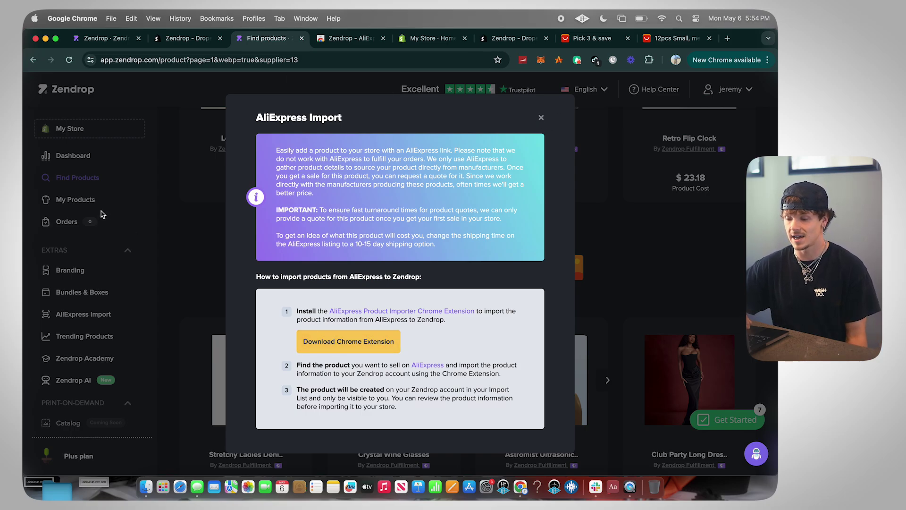
pyautogui.press('Escape')
pyautogui.click(115, 200)
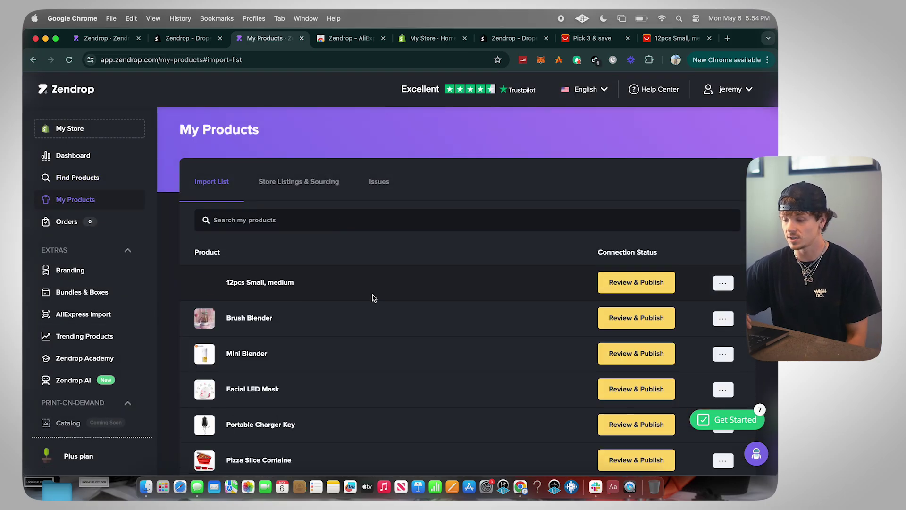
pyautogui.scroll(-2, 372, 297)
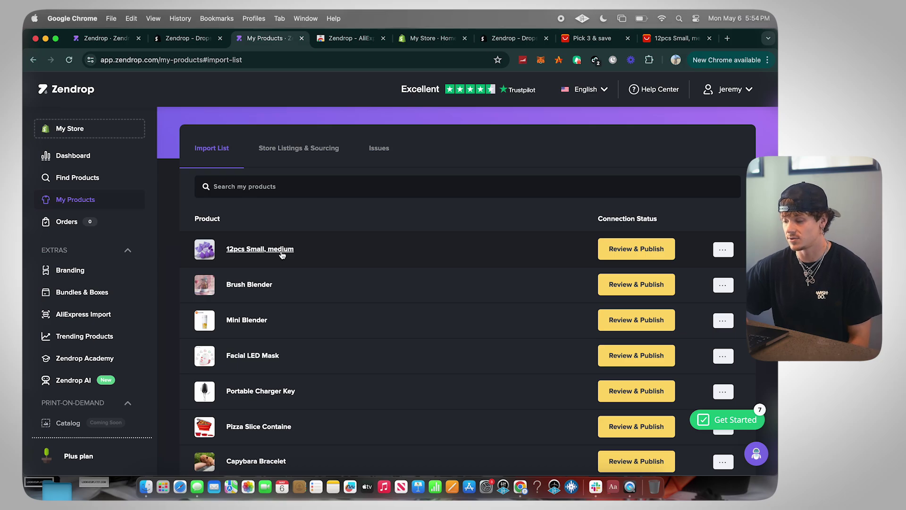
# - View the imported makeup puff set's Zendrop product page and return to the import list
pyautogui.click(282, 255)
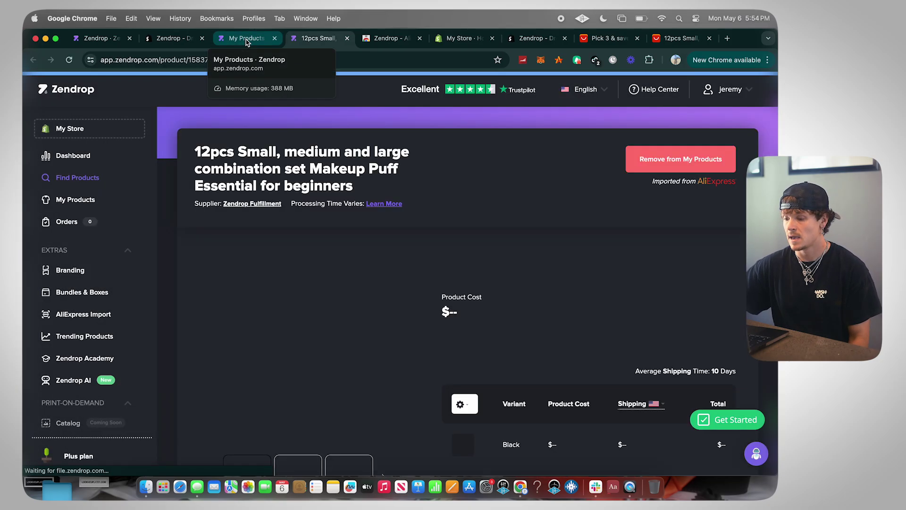
pyautogui.click(246, 39)
pyautogui.scroll(-1, 350, 205)
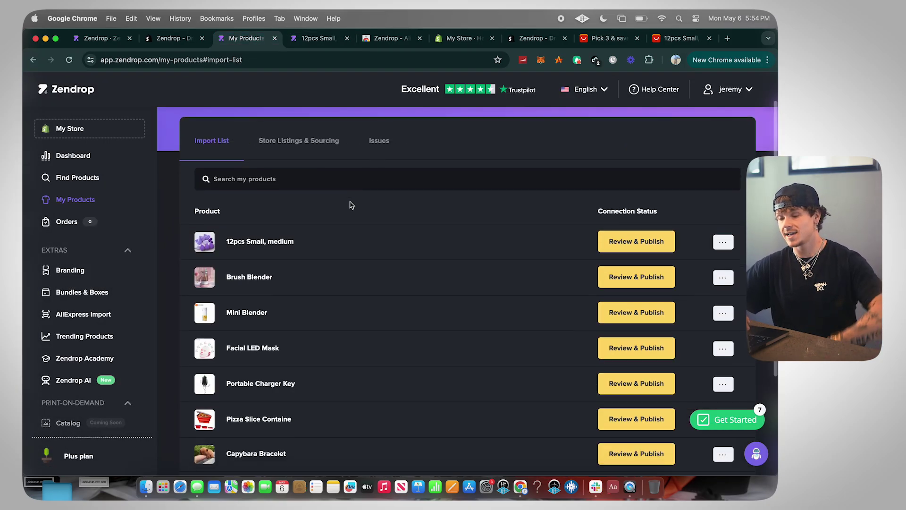
pyautogui.scroll(-2, 349, 205)
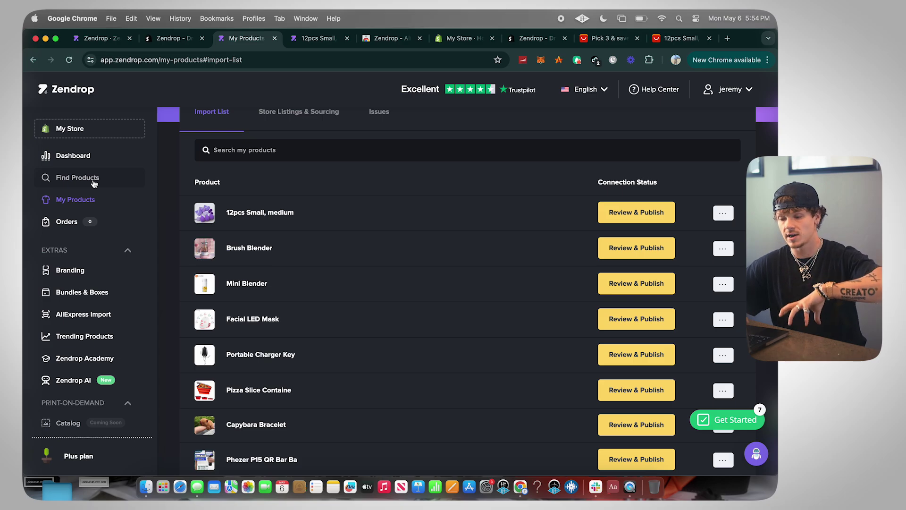
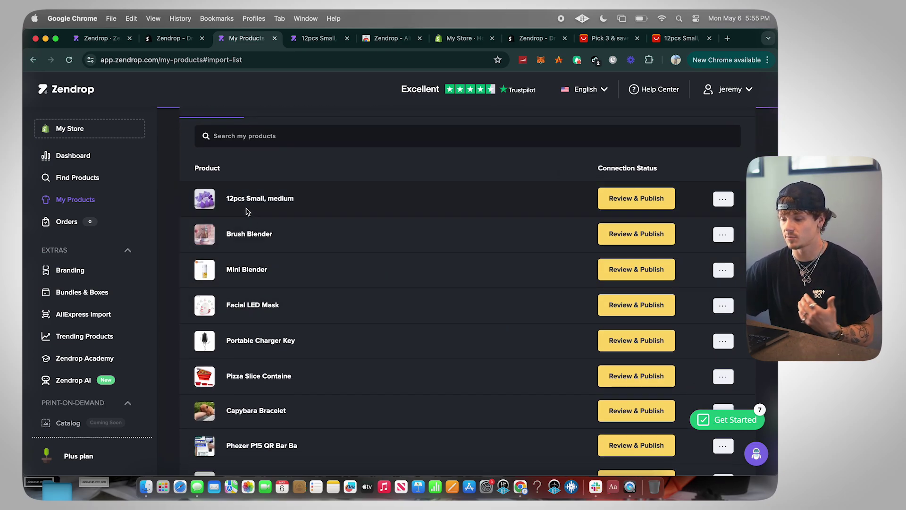
# - Open the makeup puff set for review and publishing, and look through its product details, description, variants and images
pyautogui.click(635, 208)
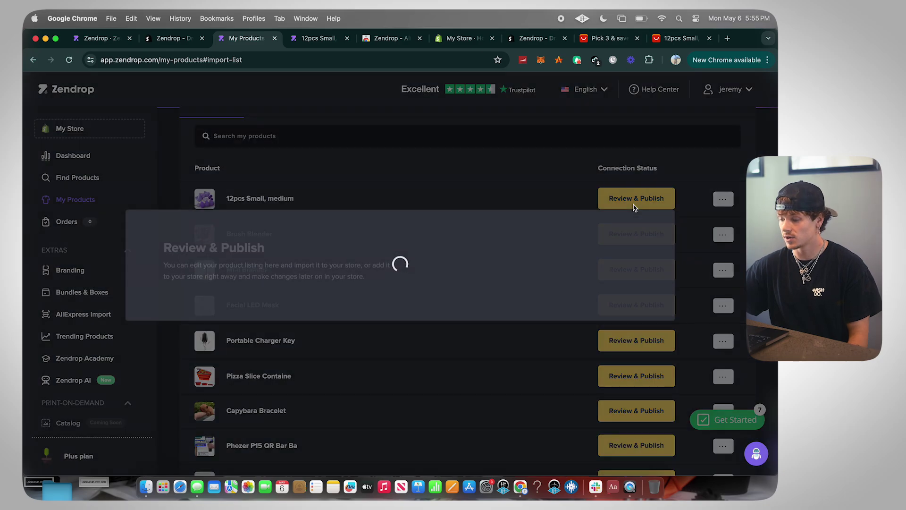
pyautogui.click(261, 208)
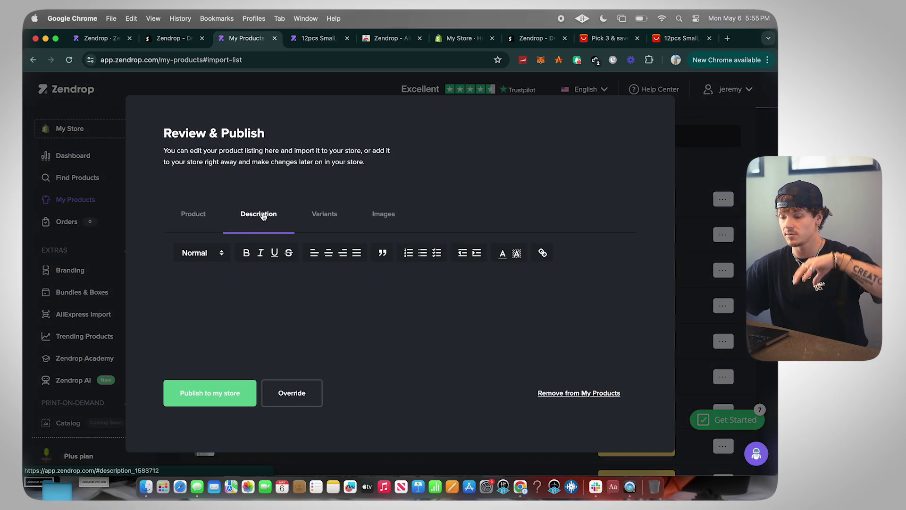
pyautogui.click(331, 210)
pyautogui.click(385, 218)
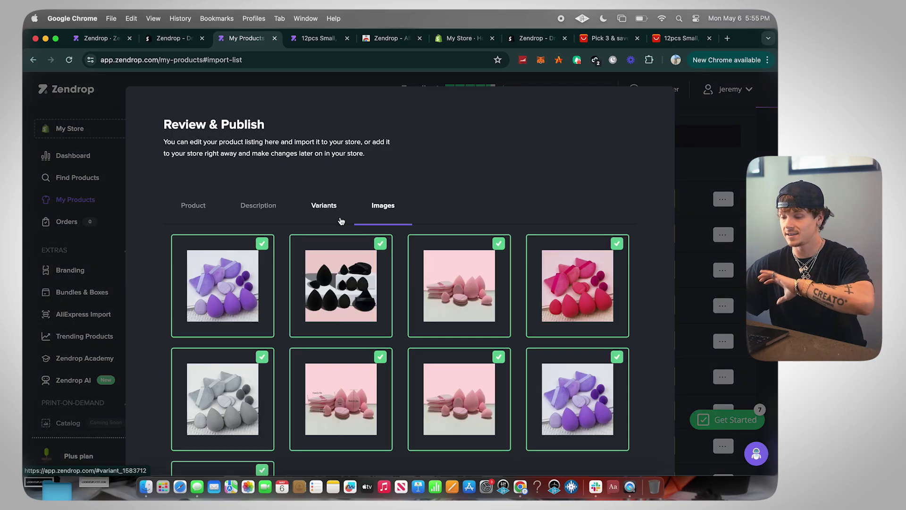
pyautogui.click(388, 219)
pyautogui.click(258, 212)
pyautogui.click(194, 218)
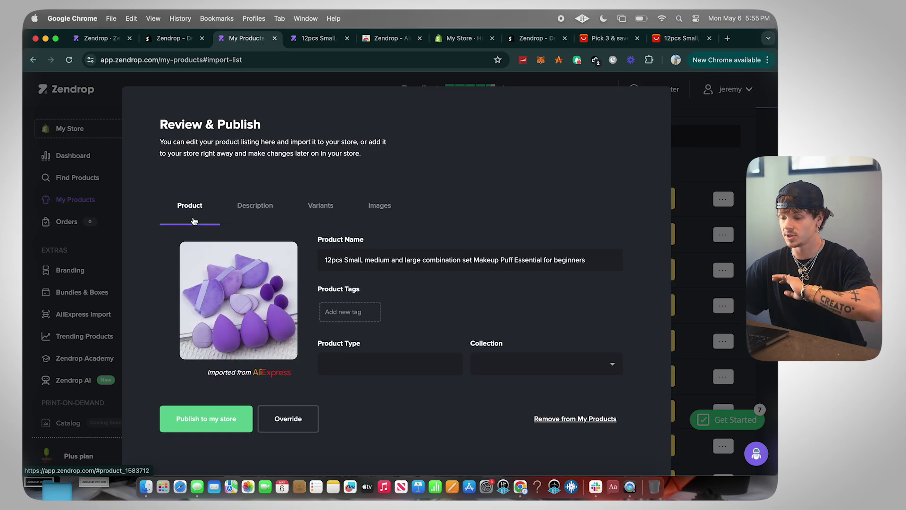
pyautogui.click(322, 217)
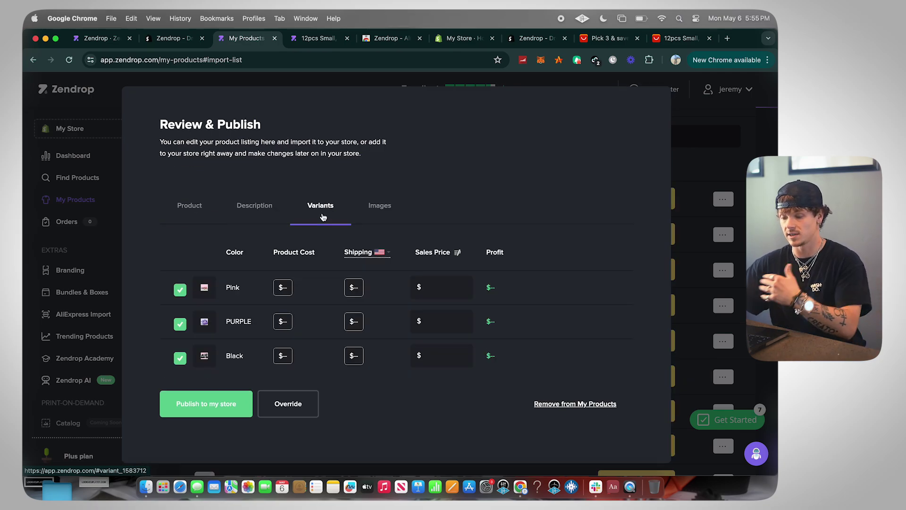
pyautogui.click(193, 224)
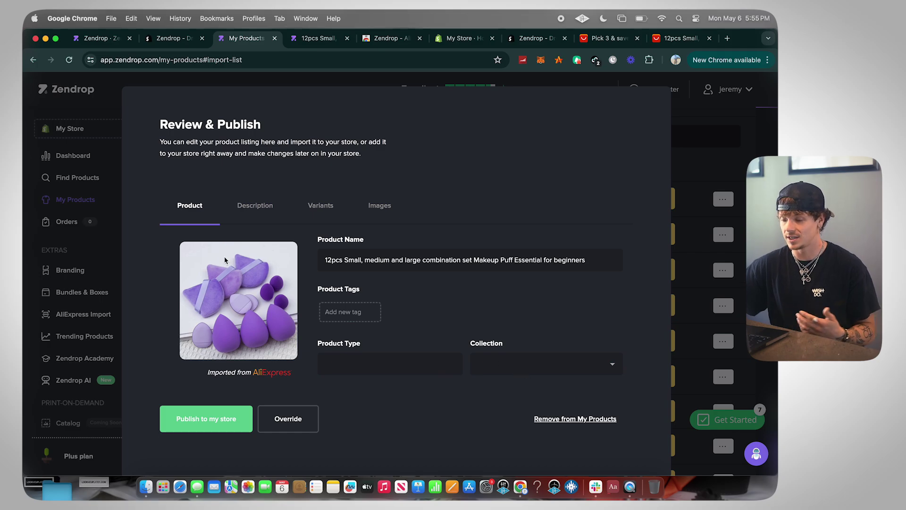
# - Go back over the makeup puff set's description and variants and examine its full set of product images
pyautogui.click(250, 206)
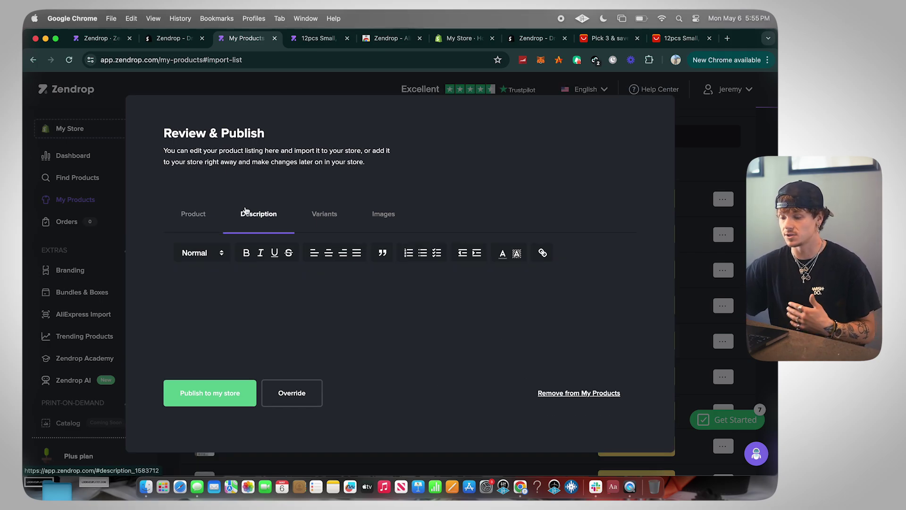
pyautogui.click(328, 224)
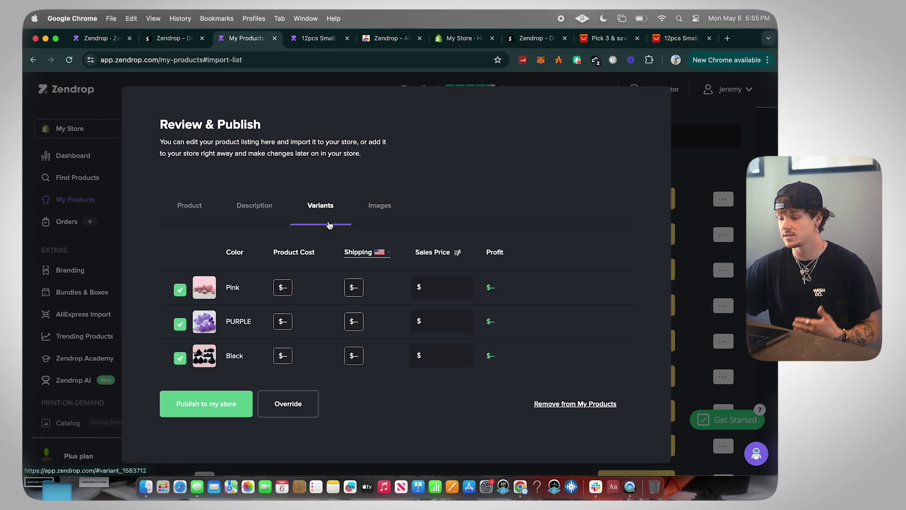
pyautogui.click(382, 207)
pyautogui.scroll(-3, 304, 289)
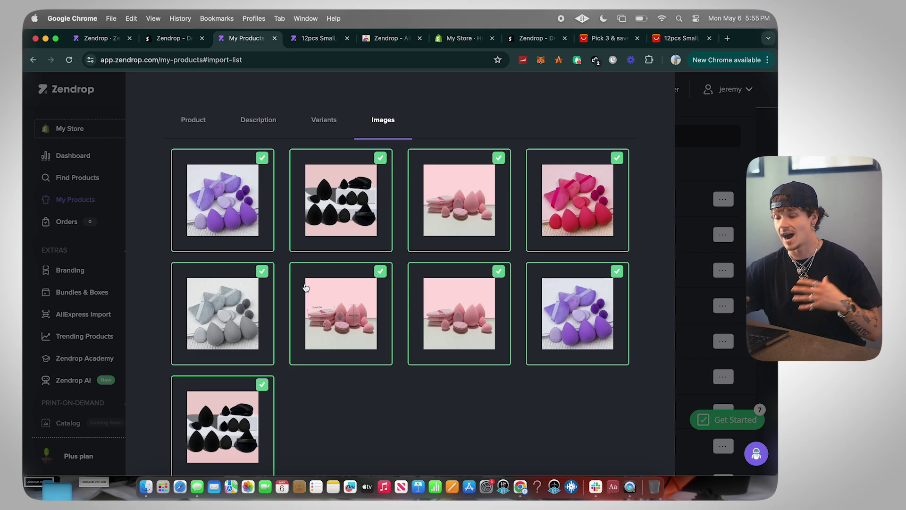
pyautogui.scroll(3, 306, 288)
pyautogui.click(193, 205)
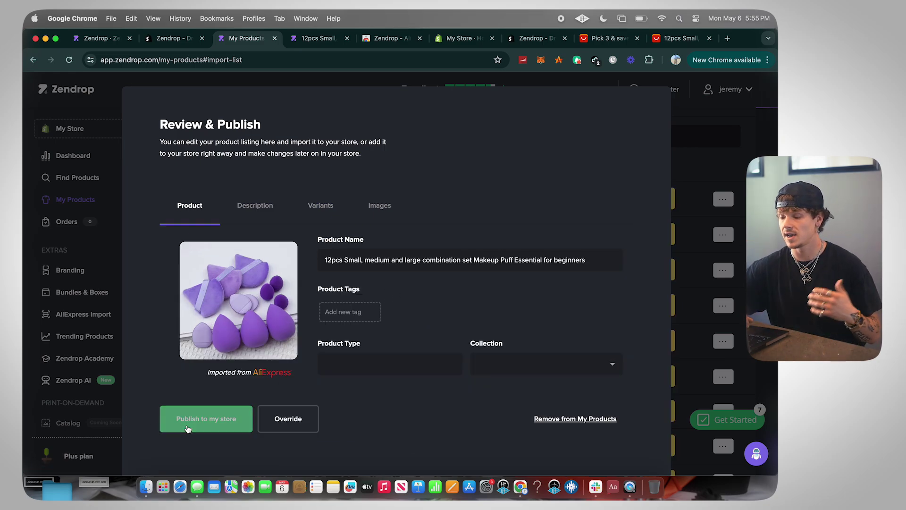
pyautogui.click(381, 207)
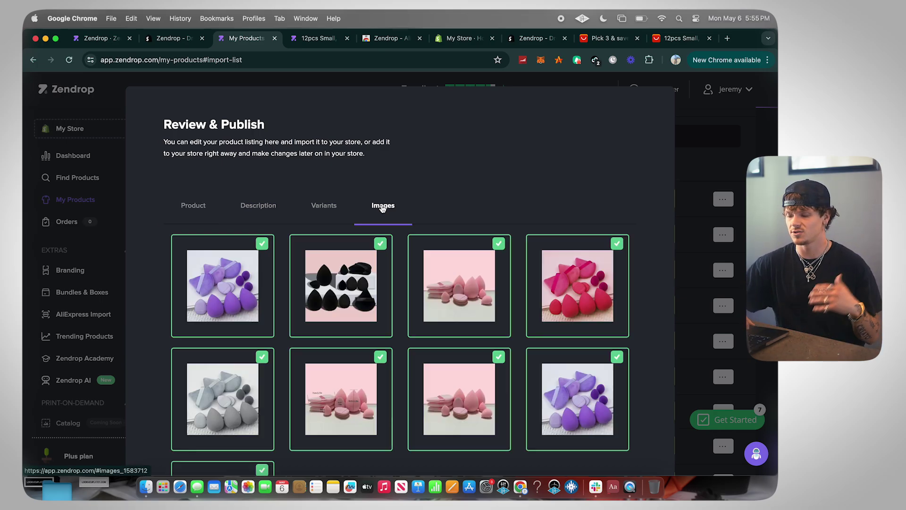
pyautogui.scroll(-5, 293, 257)
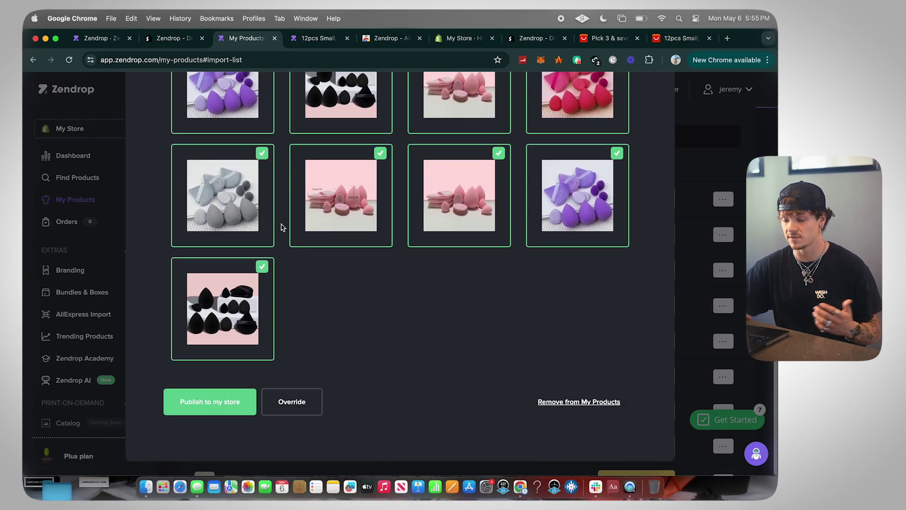
pyautogui.scroll(2, 279, 283)
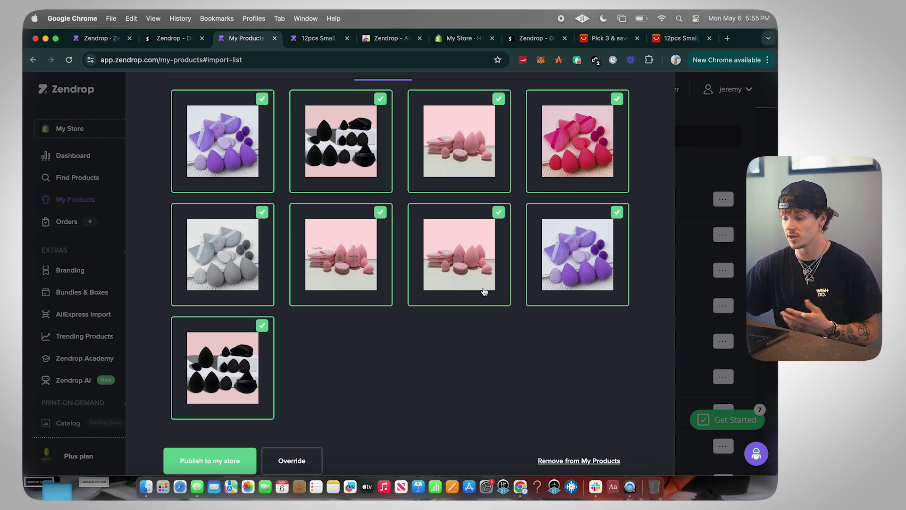
pyautogui.scroll(1, 485, 292)
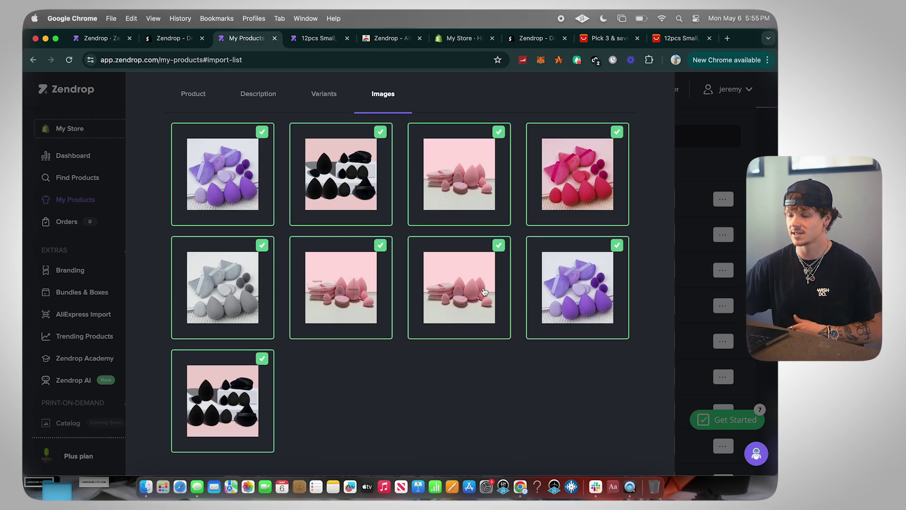
pyautogui.scroll(3, 484, 292)
# - Publish the makeup puff set to the store, accepting the inventory and production cycle delay conditions
pyautogui.click(320, 203)
pyautogui.click(254, 204)
pyautogui.click(195, 212)
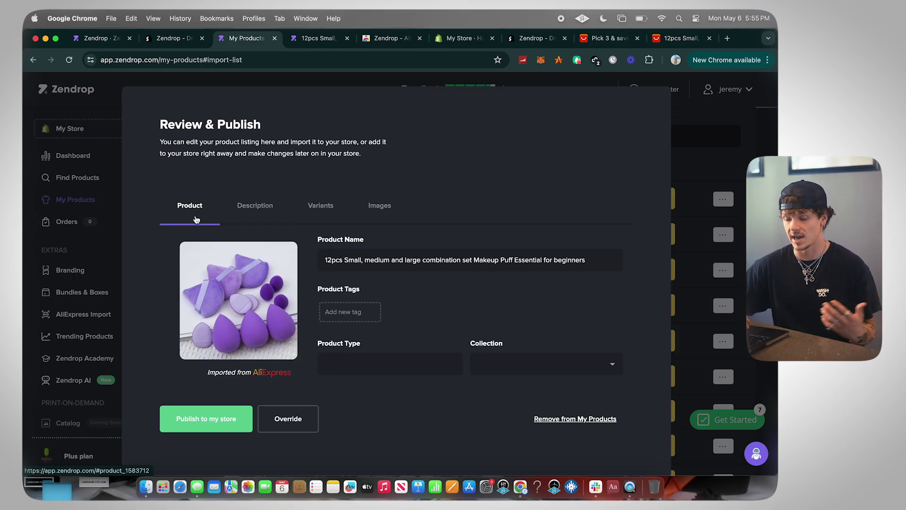
pyautogui.scroll(-1, 196, 219)
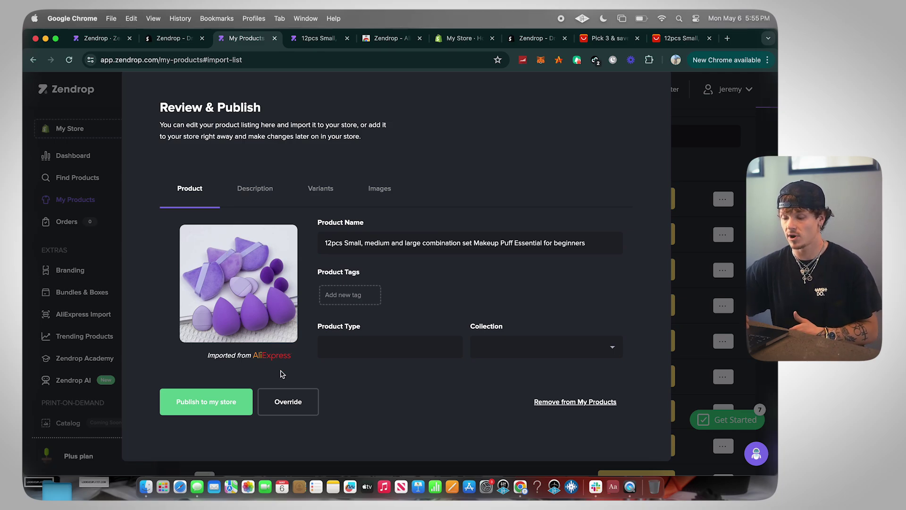
pyautogui.click(225, 405)
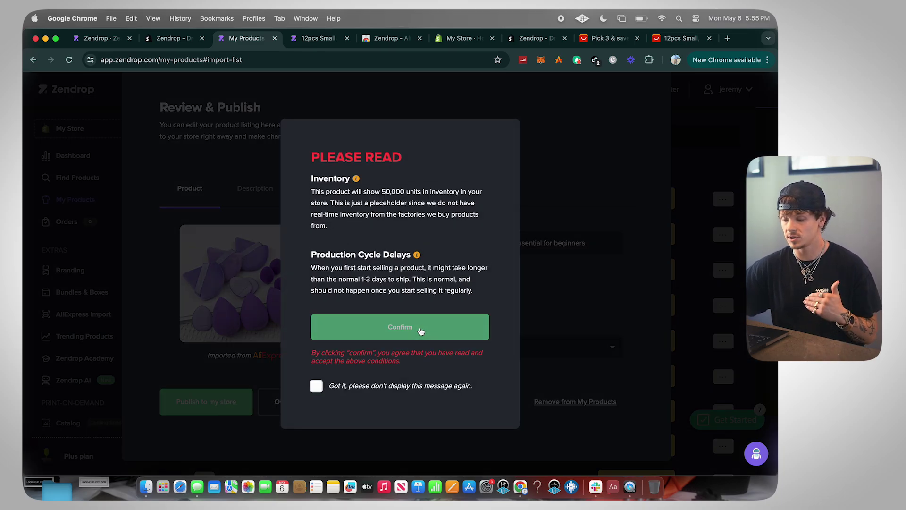
pyautogui.click(408, 320)
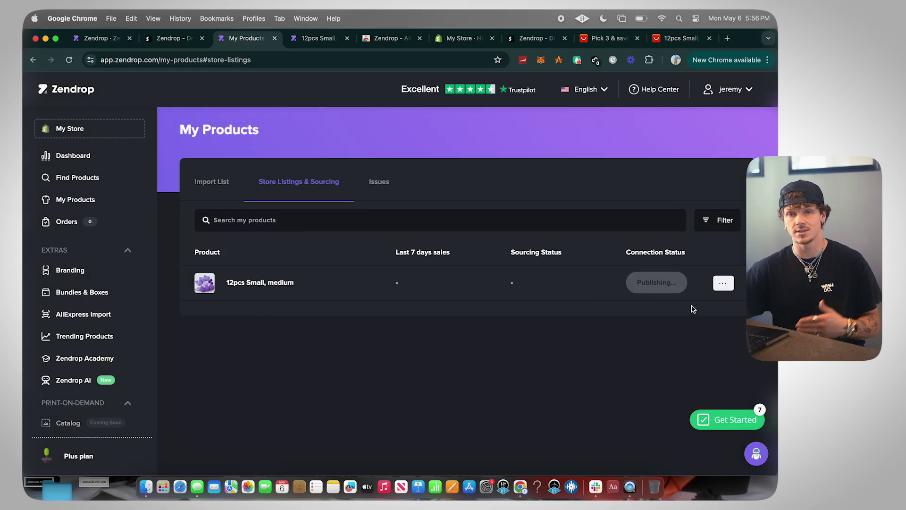
# - Review the Brush Blender listing from the import list and publish it to the store, accepting the inventory and production delay conditions
pyautogui.click(232, 199)
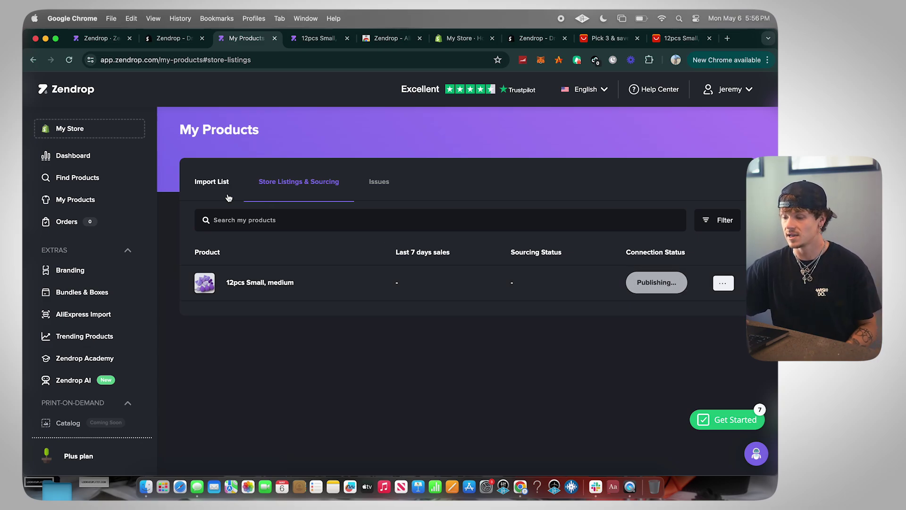
pyautogui.click(625, 289)
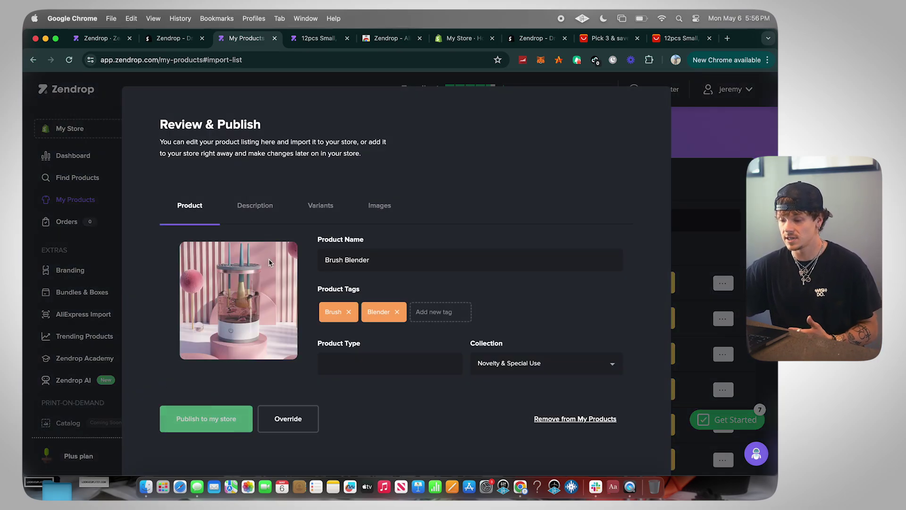
pyautogui.click(259, 207)
pyautogui.click(321, 206)
pyautogui.click(379, 205)
pyautogui.click(190, 205)
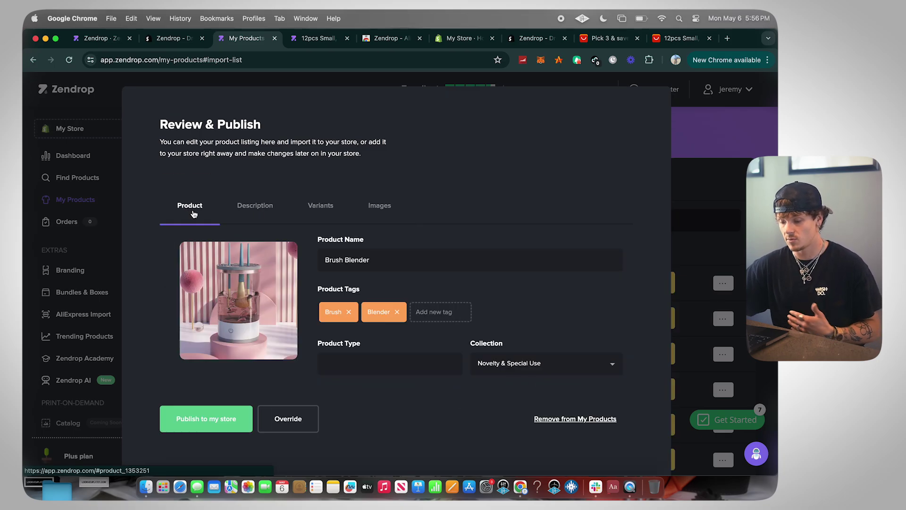
pyautogui.click(220, 429)
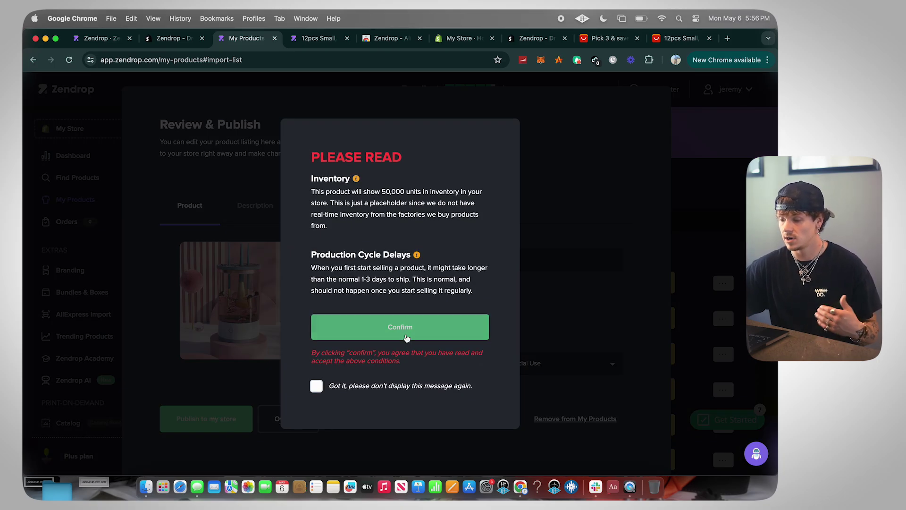
pyautogui.click(407, 334)
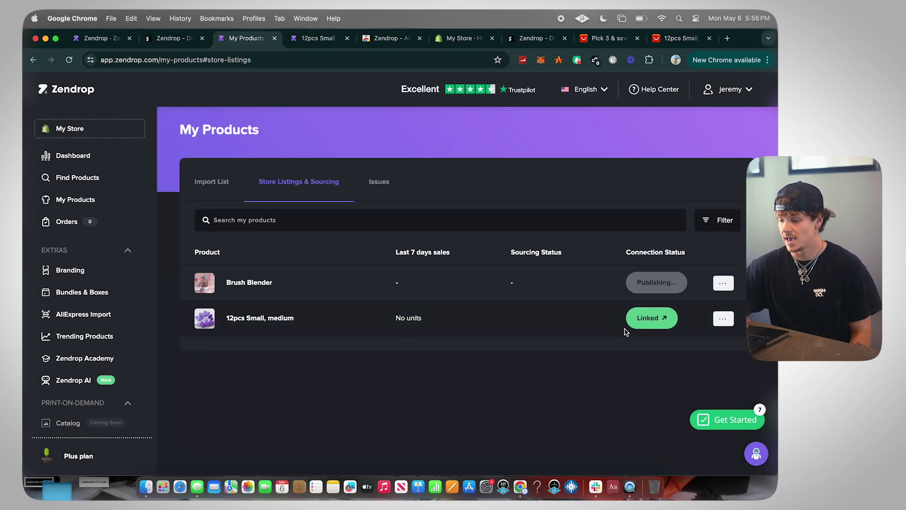
# - Open the linked makeup puff set in Shopify admin and look over its product page
pyautogui.click(647, 319)
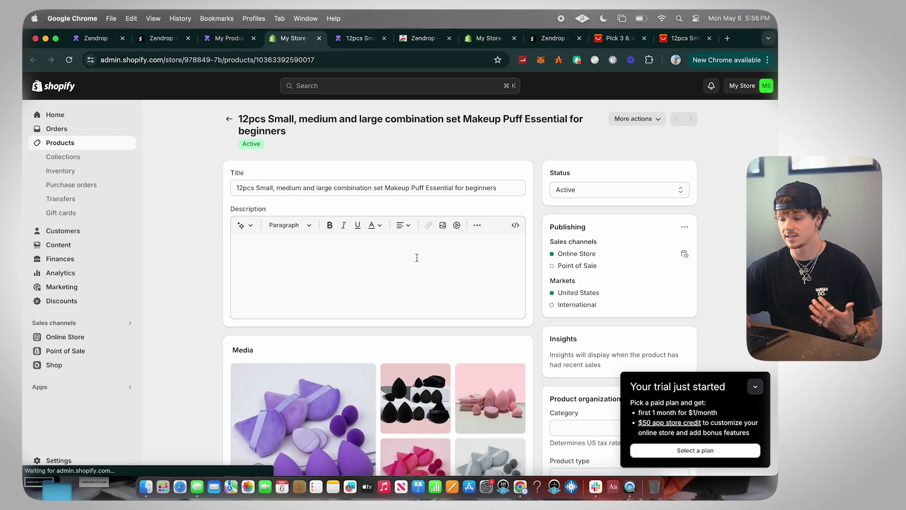
pyautogui.scroll(-2, 417, 258)
pyautogui.scroll(-5, 417, 258)
pyautogui.scroll(5, 647, 128)
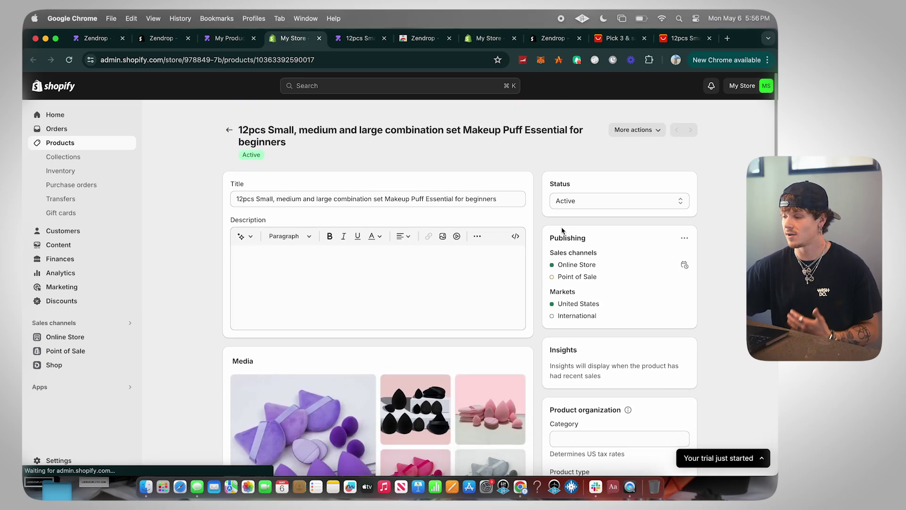
# - Preview the makeup puff set in the online store and look through its product page
pyautogui.click(646, 124)
pyautogui.click(630, 176)
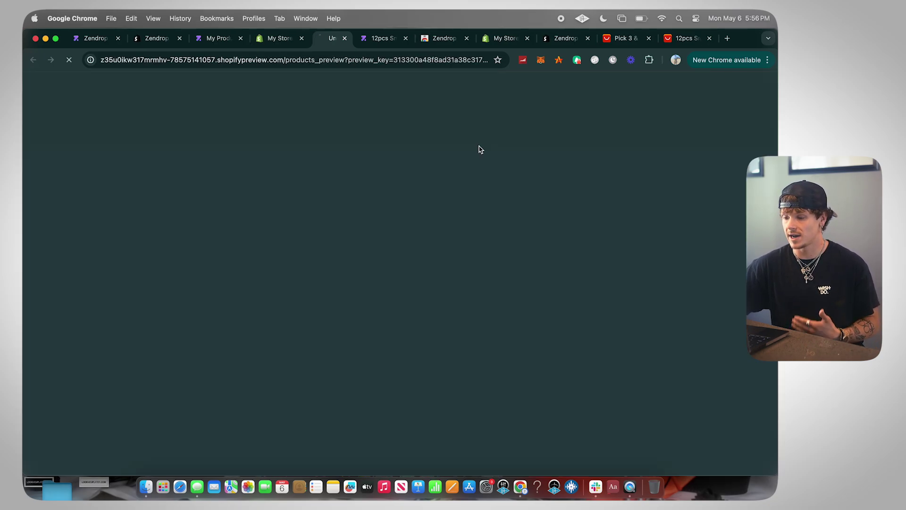
pyautogui.scroll(-3, 465, 226)
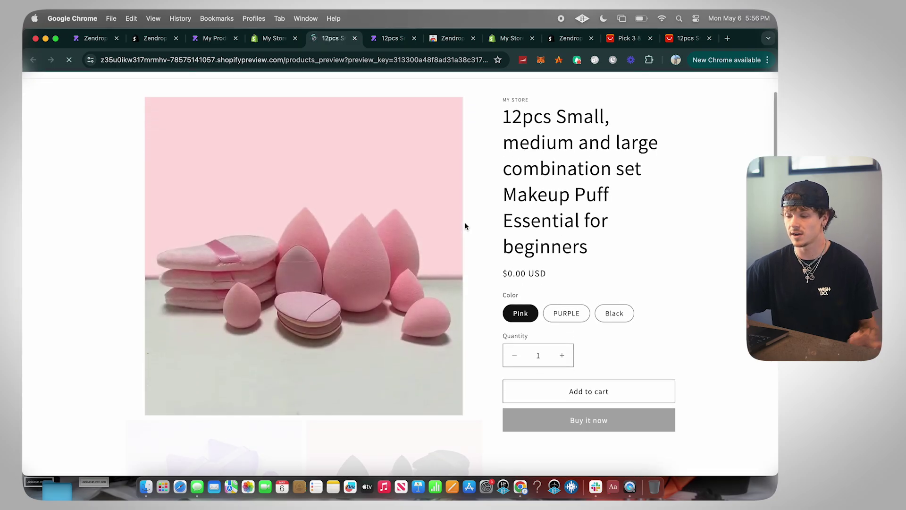
pyautogui.scroll(-10, 465, 225)
pyautogui.scroll(15, 465, 225)
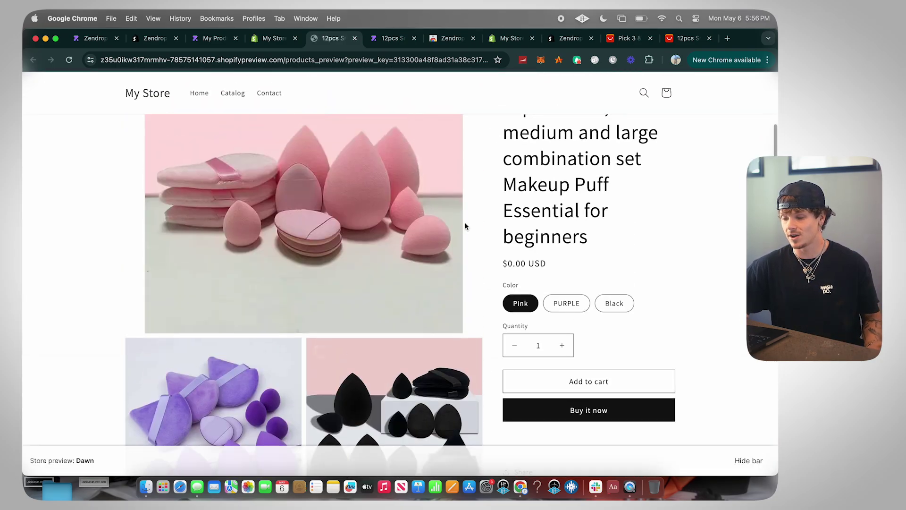
# - Examine the makeup puff set's photos, title, price and color options in the store preview
pyautogui.scroll(-2, 465, 226)
pyautogui.scroll(3, 465, 226)
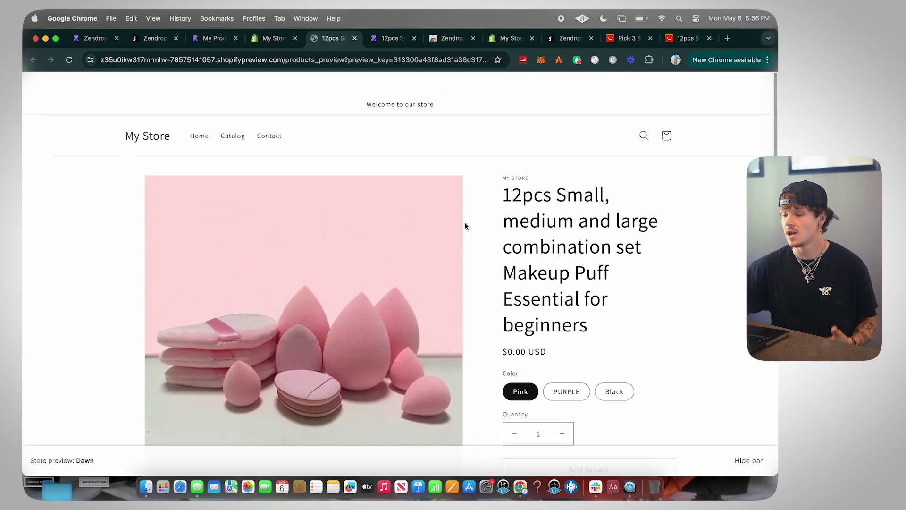
pyautogui.scroll(-1, 465, 226)
pyautogui.scroll(-3, 367, 281)
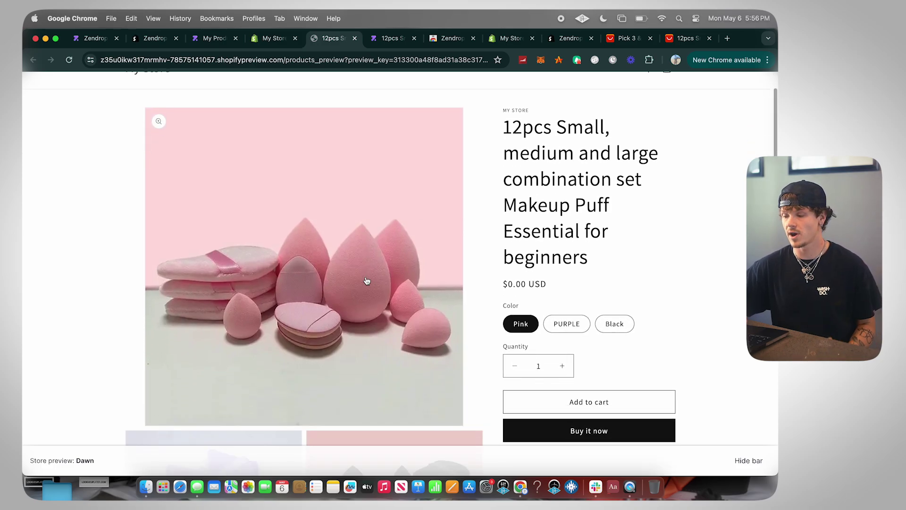
pyautogui.scroll(-6, 366, 281)
pyautogui.scroll(12, 367, 281)
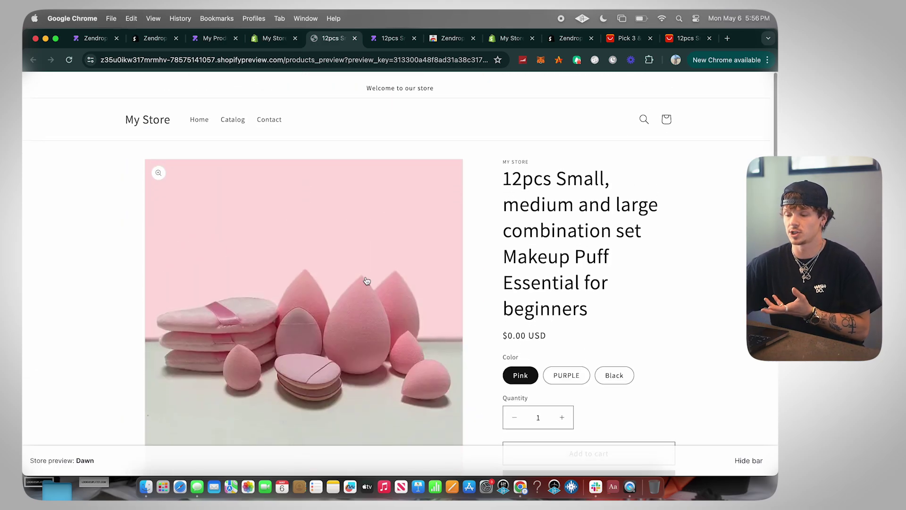
pyautogui.scroll(-3, 366, 281)
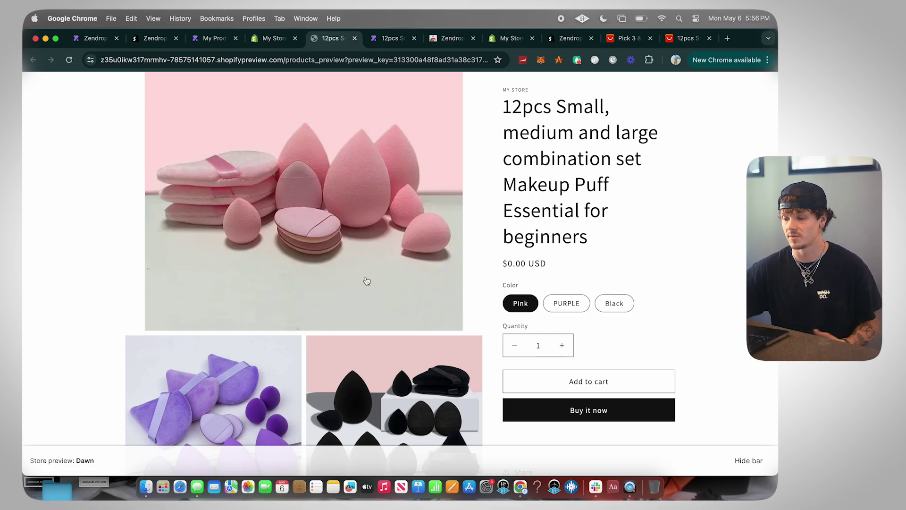
# - Return to Zendrop's My Products and look over the import list, the store listings and the issues section
pyautogui.click(272, 38)
pyautogui.click(206, 43)
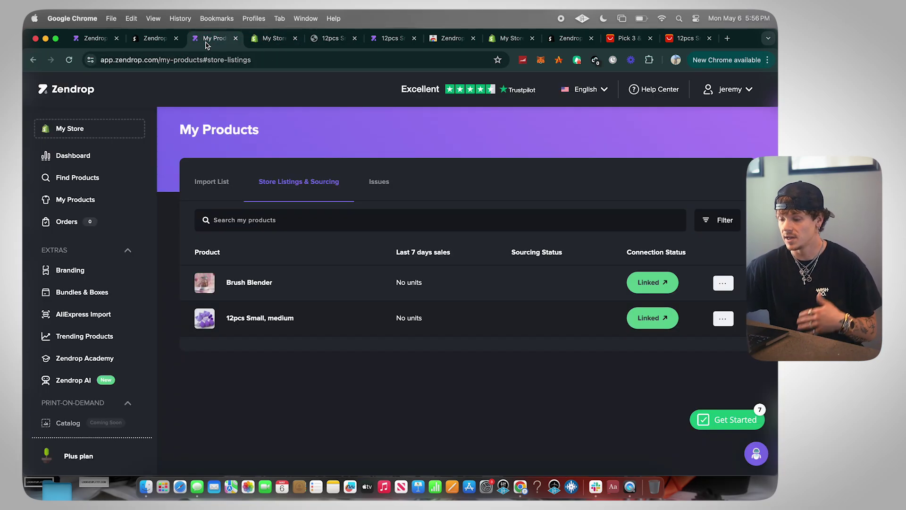
pyautogui.click(120, 206)
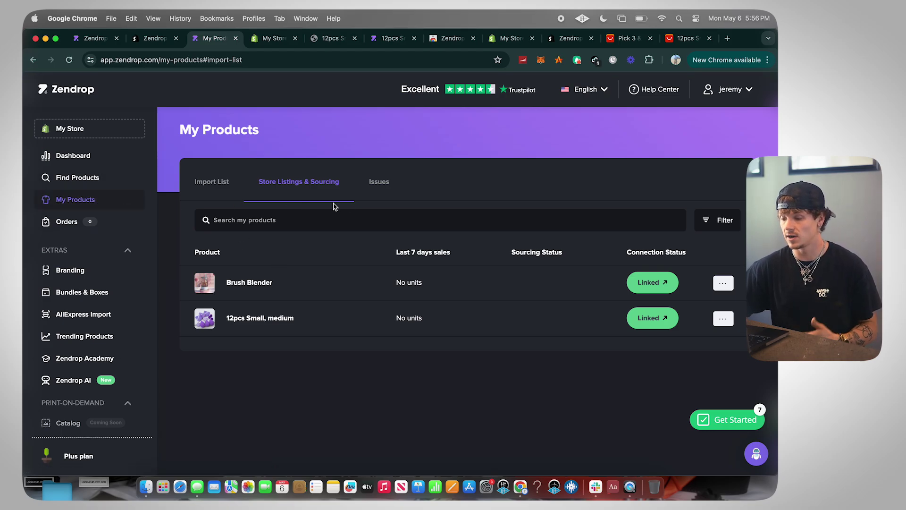
pyautogui.click(209, 181)
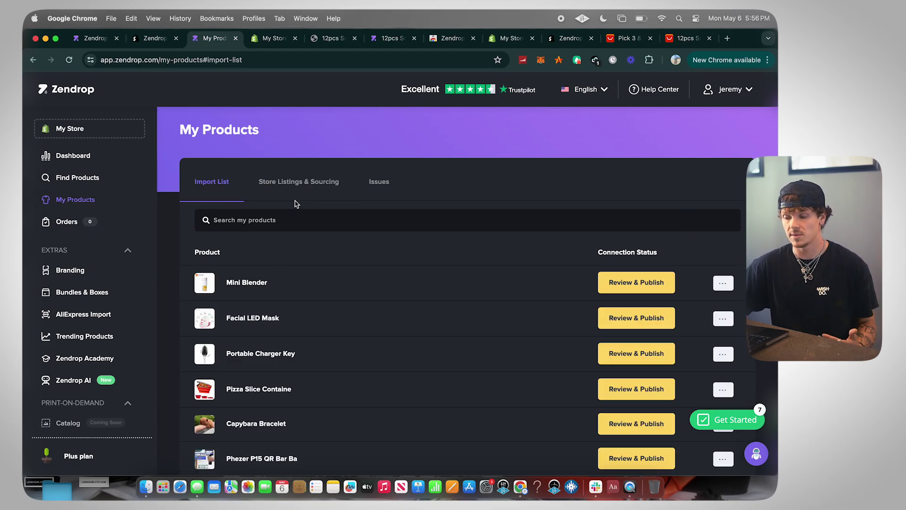
pyautogui.click(307, 193)
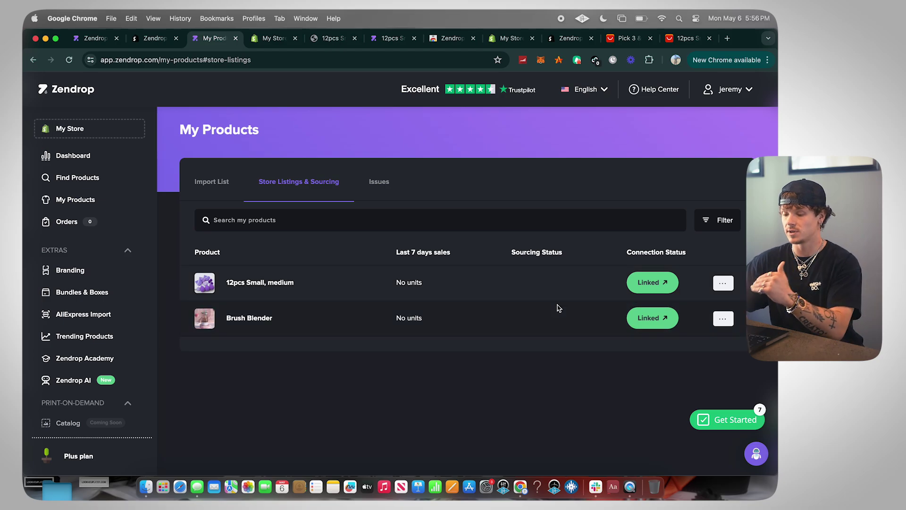
pyautogui.click(383, 200)
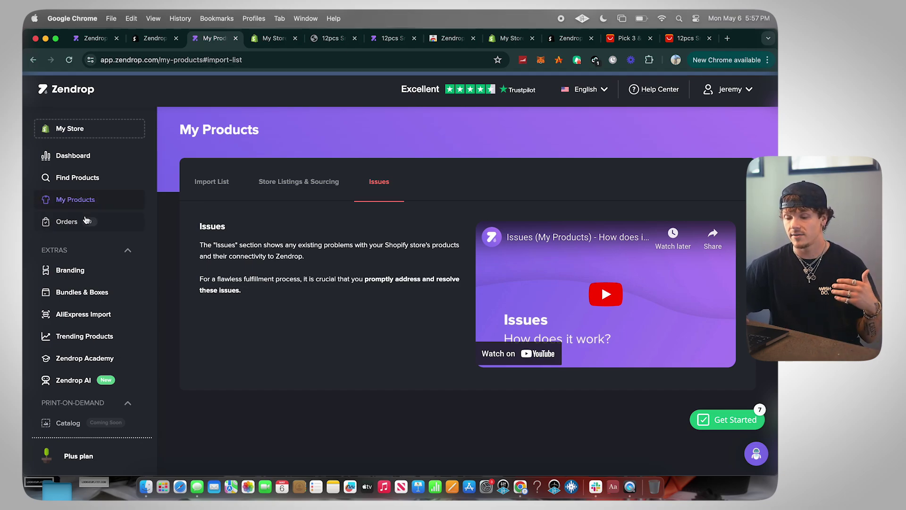
# - Turn on auto fulfillment for orders and turn off branding on the Branding page
pyautogui.click(67, 222)
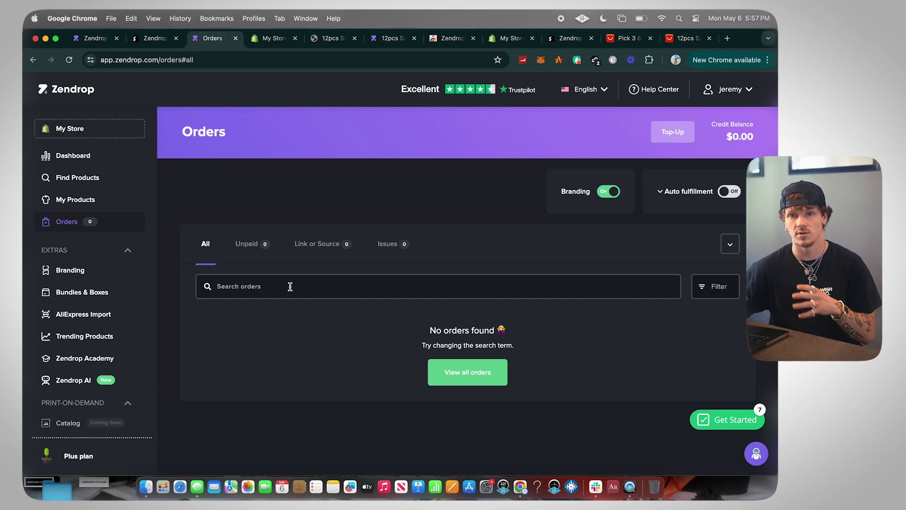
pyautogui.click(728, 192)
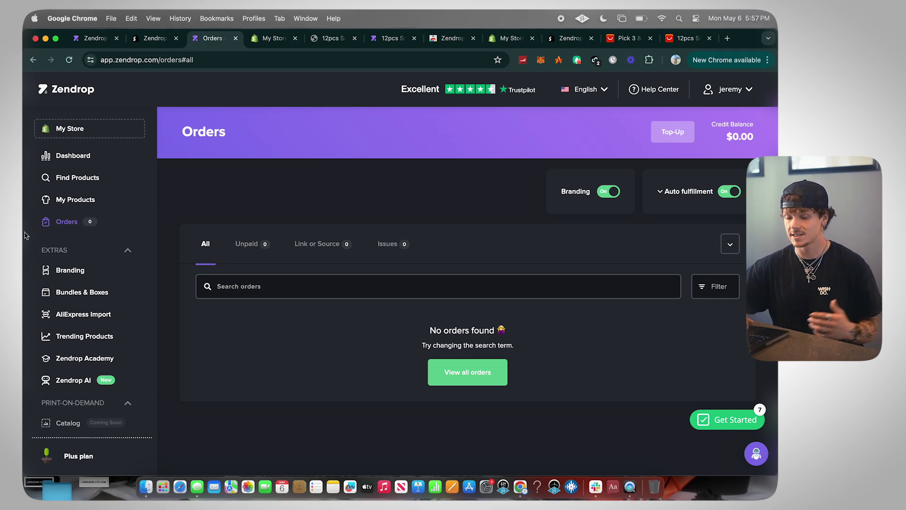
pyautogui.click(70, 270)
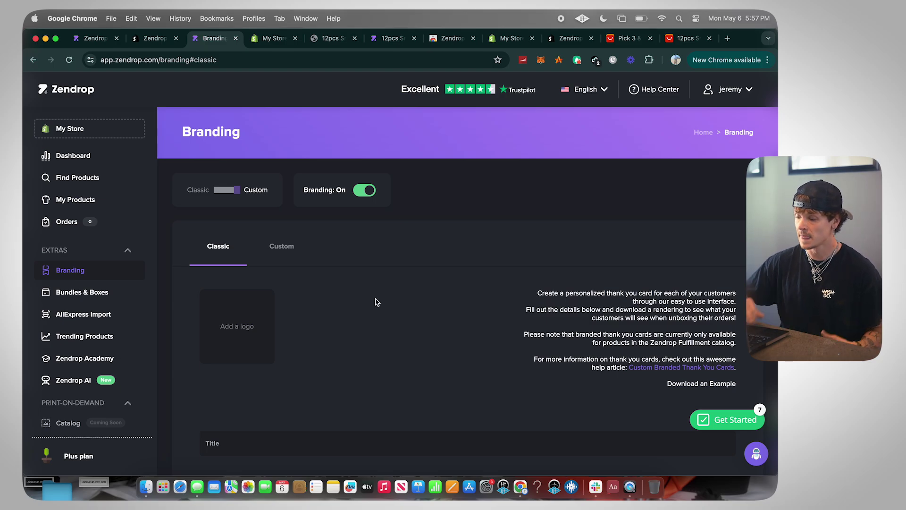
pyautogui.click(365, 190)
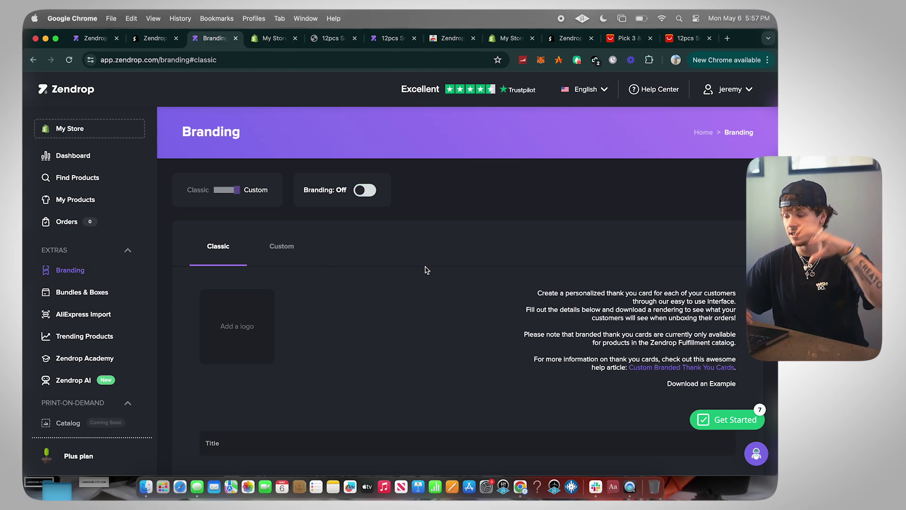
# - Read through the classic thank-you card form and examine the custom thank-you card version with its upload requirements
pyautogui.moveTo(536, 293); pyautogui.dragTo(693, 310)
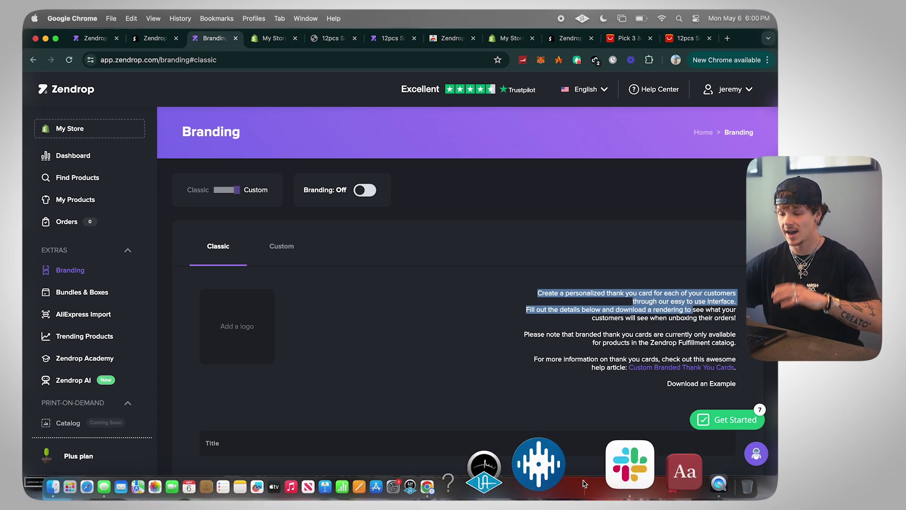
pyautogui.scroll(-2, 280, 244)
pyautogui.scroll(-2, 221, 198)
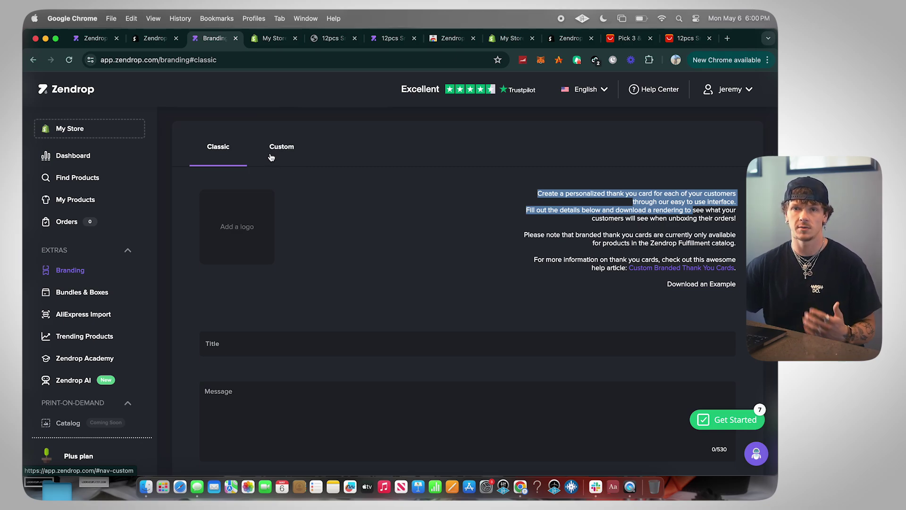
pyautogui.scroll(-2, 259, 184)
pyautogui.scroll(-2, 262, 201)
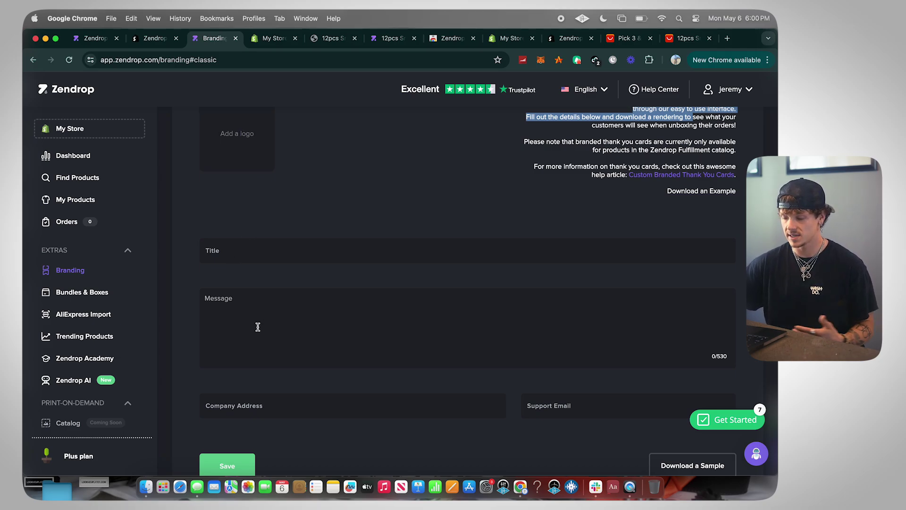
pyautogui.scroll(-2, 547, 414)
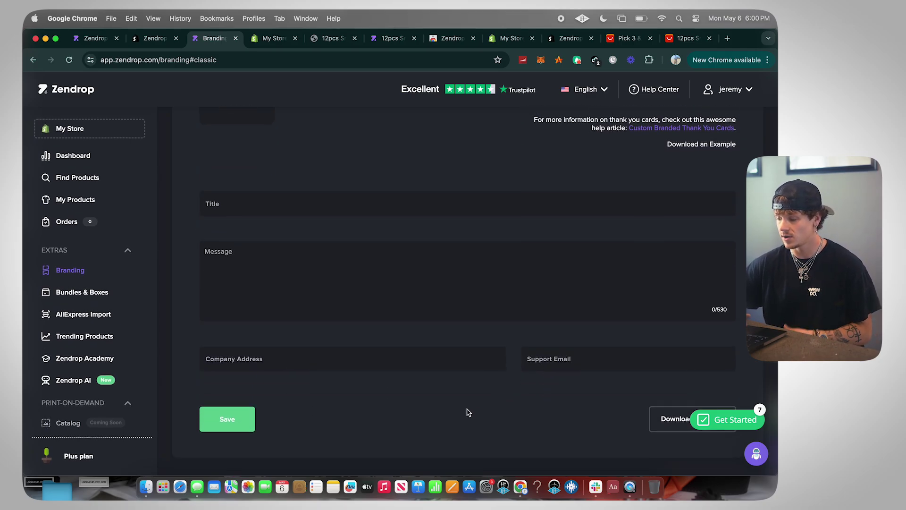
pyautogui.scroll(1, 407, 382)
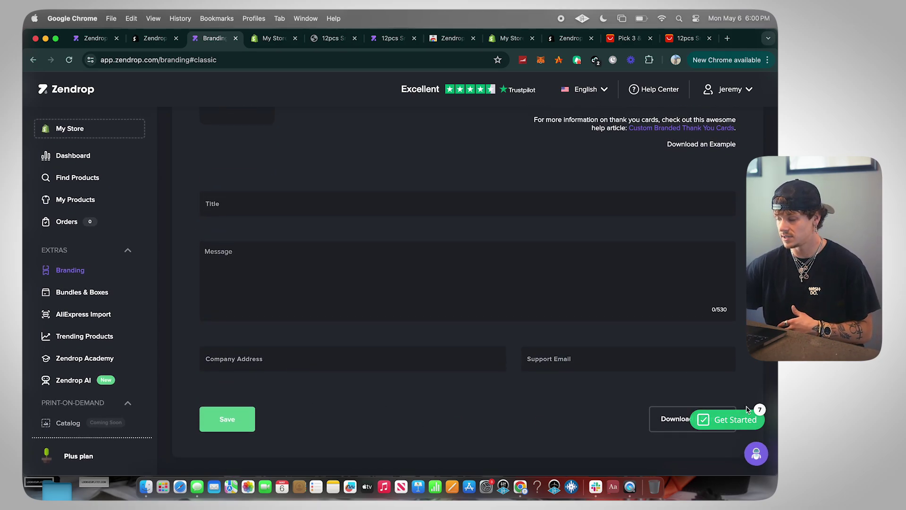
pyautogui.scroll(1, 675, 427)
pyautogui.scroll(2, 675, 428)
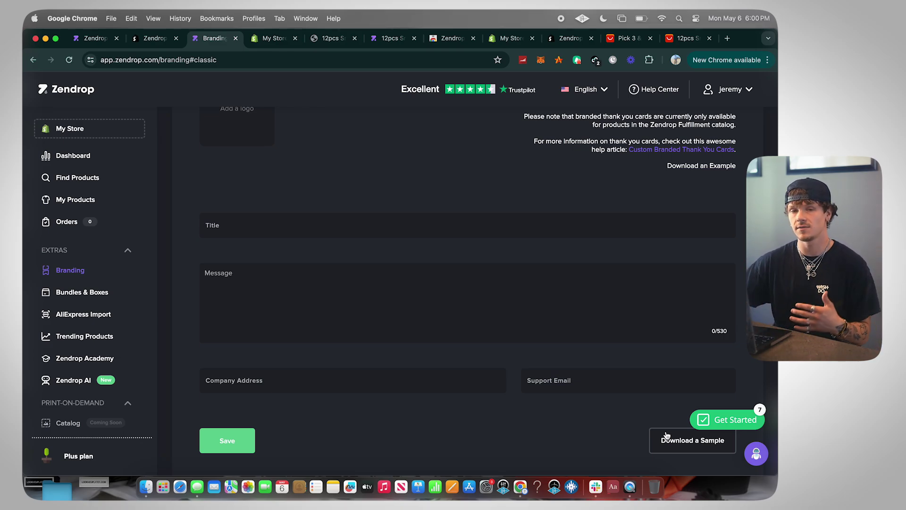
pyautogui.scroll(5, 666, 435)
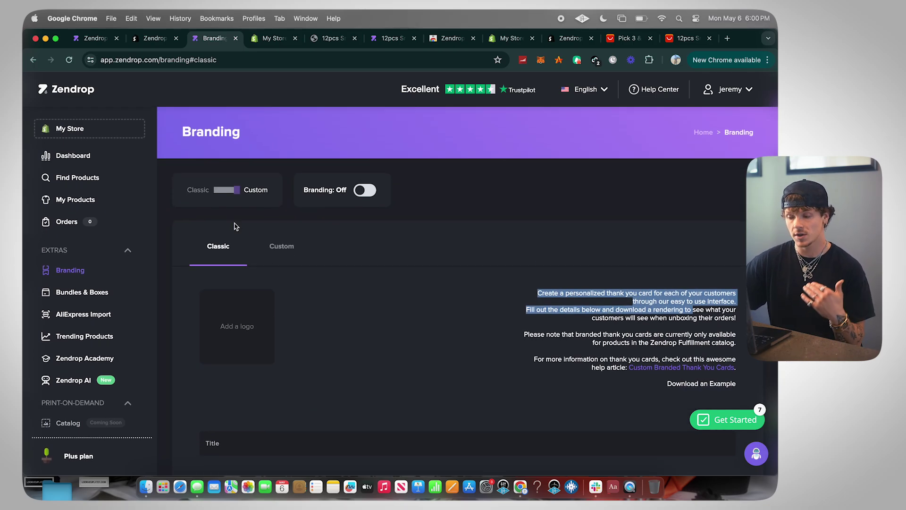
pyautogui.click(281, 246)
pyautogui.scroll(-1, 362, 293)
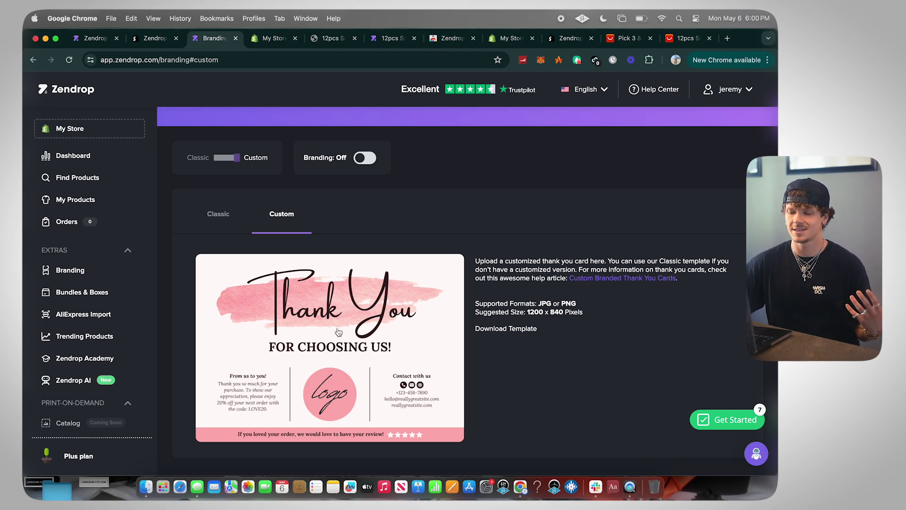
# - Switch to the thank-you card design in Canva and browse templates for "Thank You Cards"
pyautogui.click(268, 38)
pyautogui.click(258, 59)
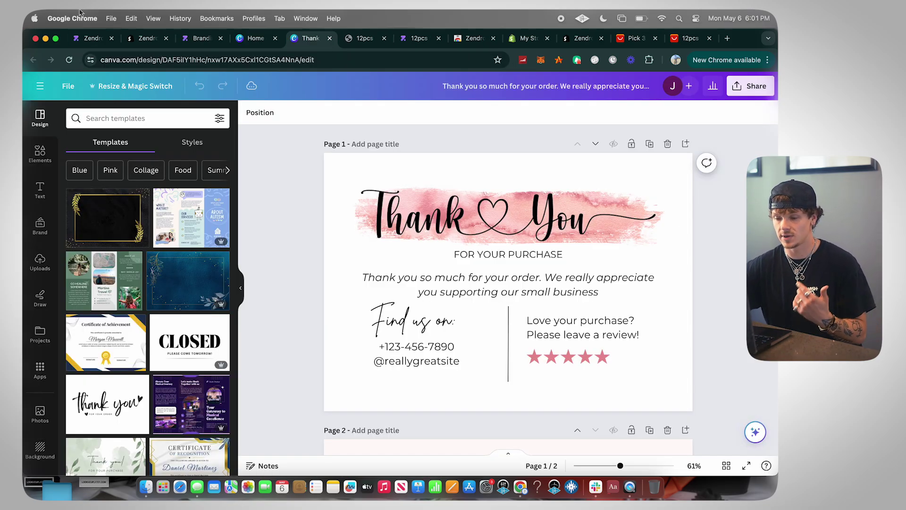
pyautogui.click(137, 118)
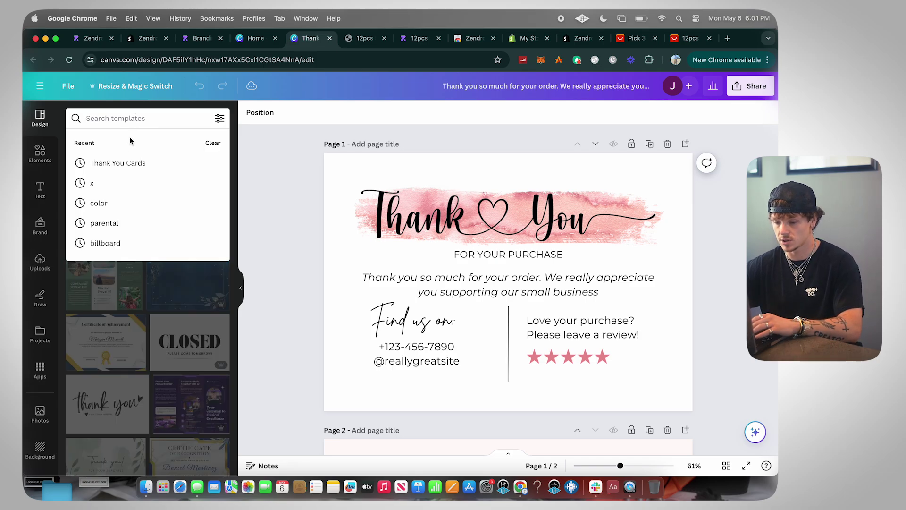
pyautogui.click(124, 162)
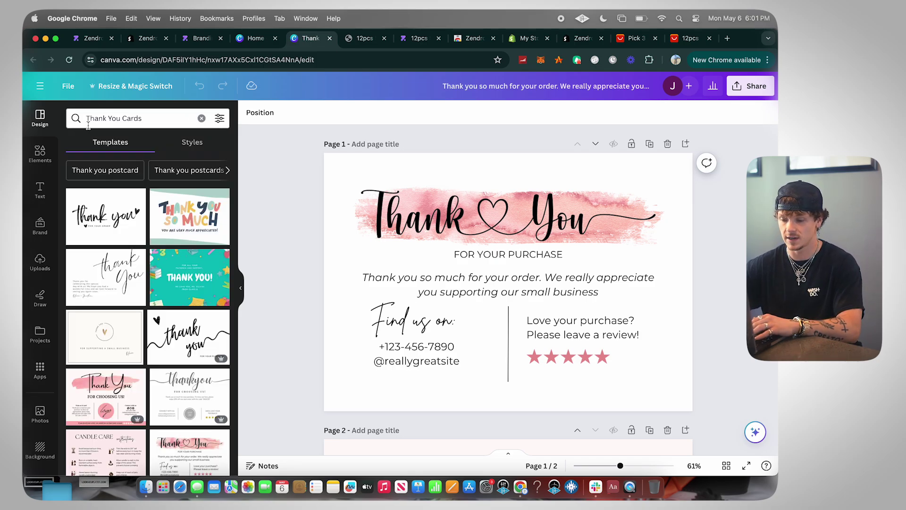
pyautogui.scroll(-2, 121, 221)
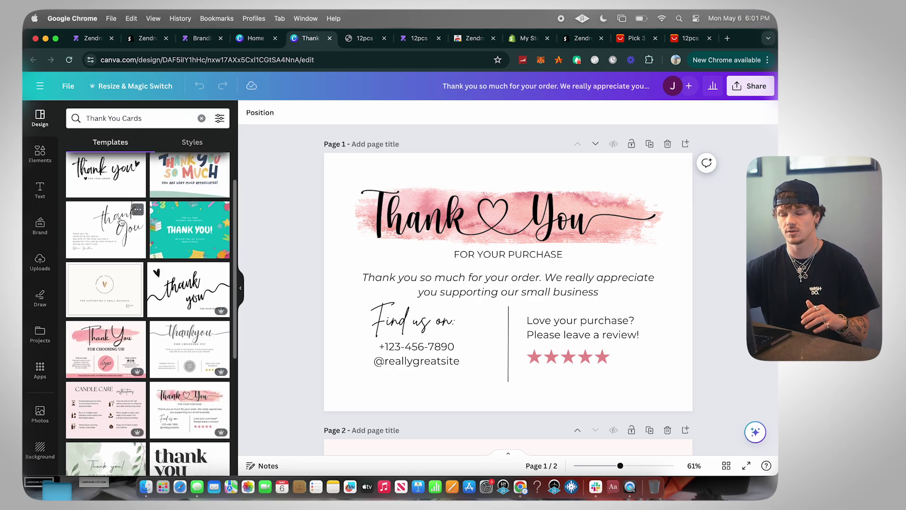
pyautogui.scroll(-1, 110, 327)
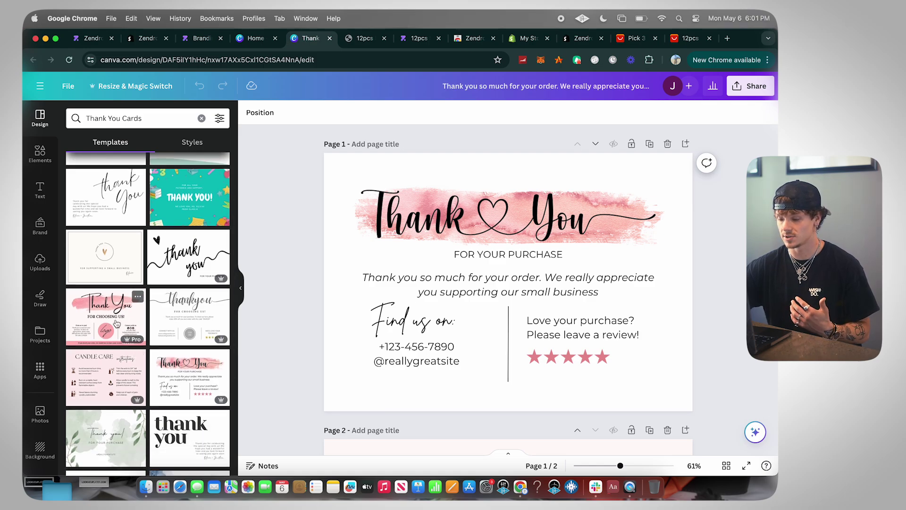
pyautogui.scroll(-2, 182, 301)
pyautogui.scroll(-6, 182, 300)
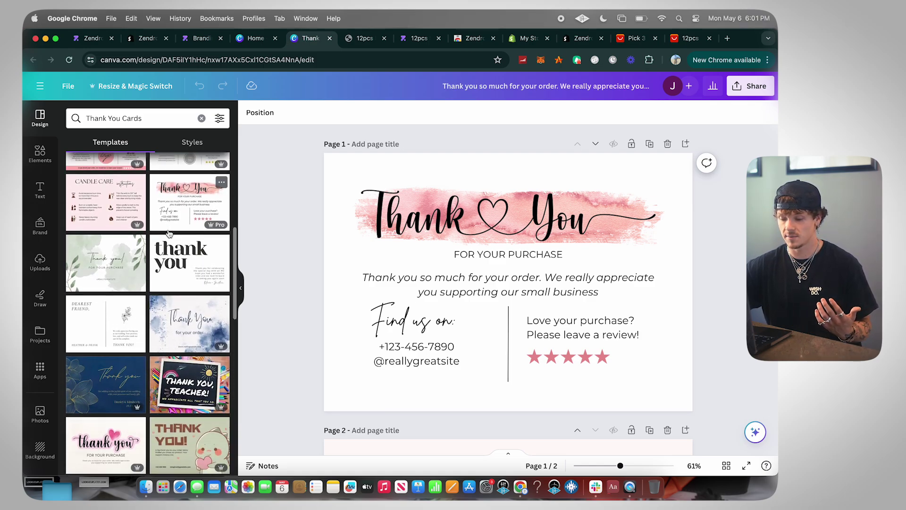
# - Try several document colors on the "Thank You" lettering of page 1 and set it back to black
pyautogui.click(441, 210)
pyautogui.click(430, 183)
pyautogui.click(428, 191)
pyautogui.click(340, 112)
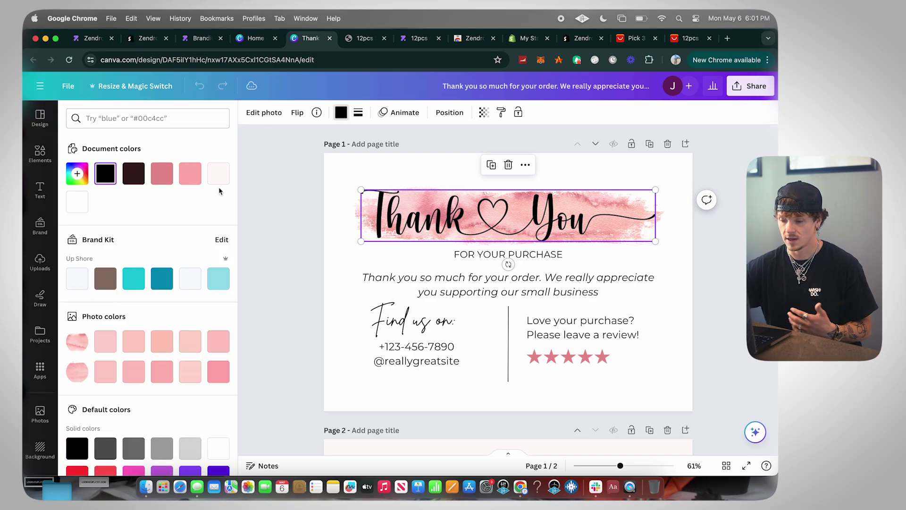
pyautogui.click(218, 173)
pyautogui.click(134, 173)
pyautogui.click(171, 175)
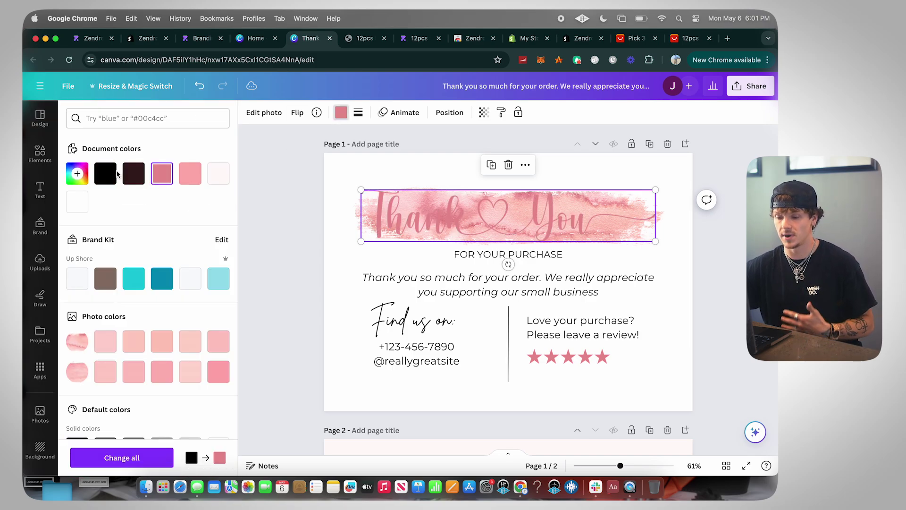
pyautogui.click(104, 174)
pyautogui.press('Escape')
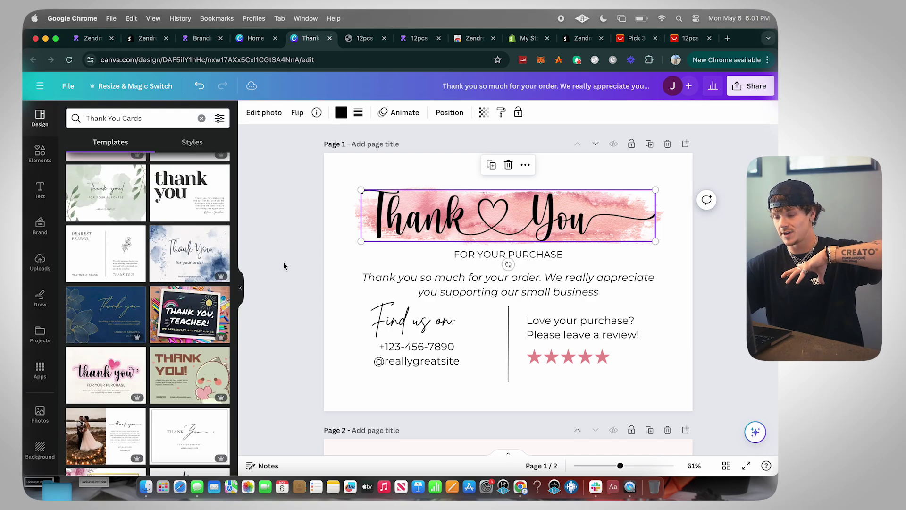
pyautogui.click(286, 267)
# - Insert "use code XYZ for your next order to recieve $20 off." after "Thank you so much for your order" in page 1's message
pyautogui.scroll(-1, 191, 239)
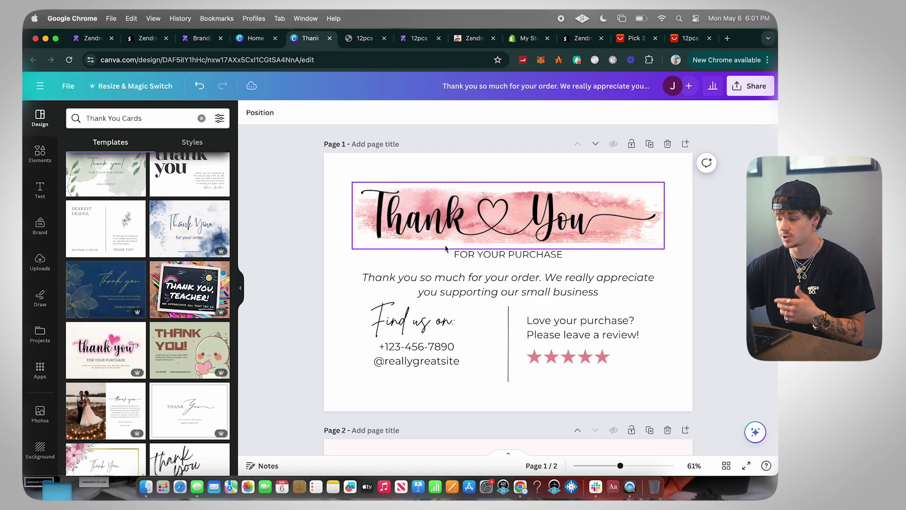
pyautogui.scroll(-2, 472, 203)
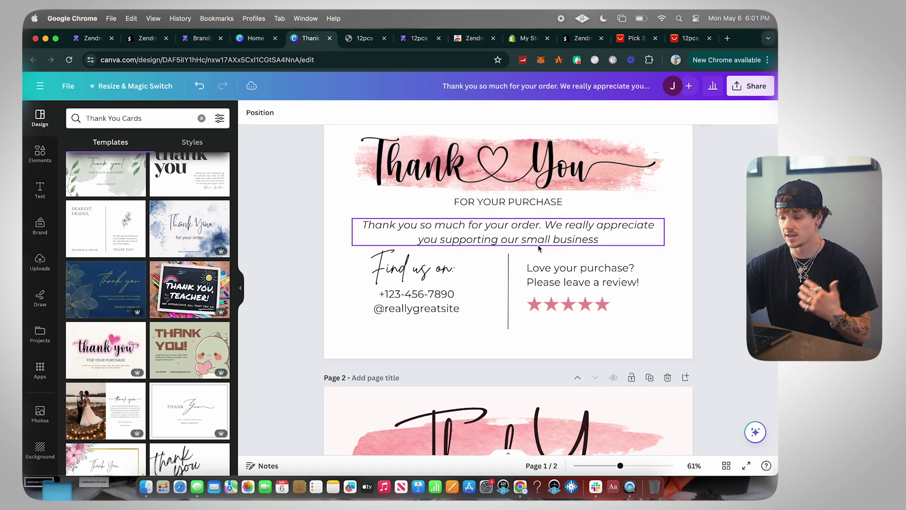
pyautogui.doubleClick(540, 230)
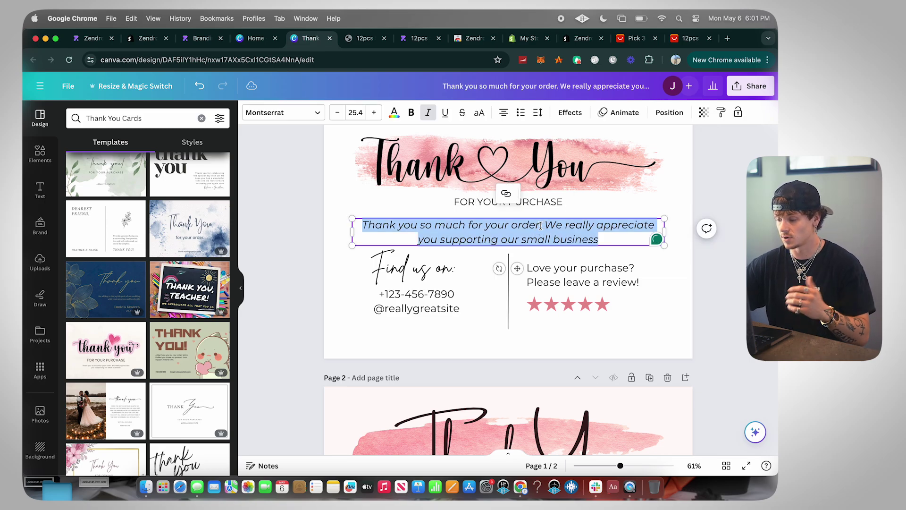
pyautogui.click(540, 226)
pyautogui.write('use code X')
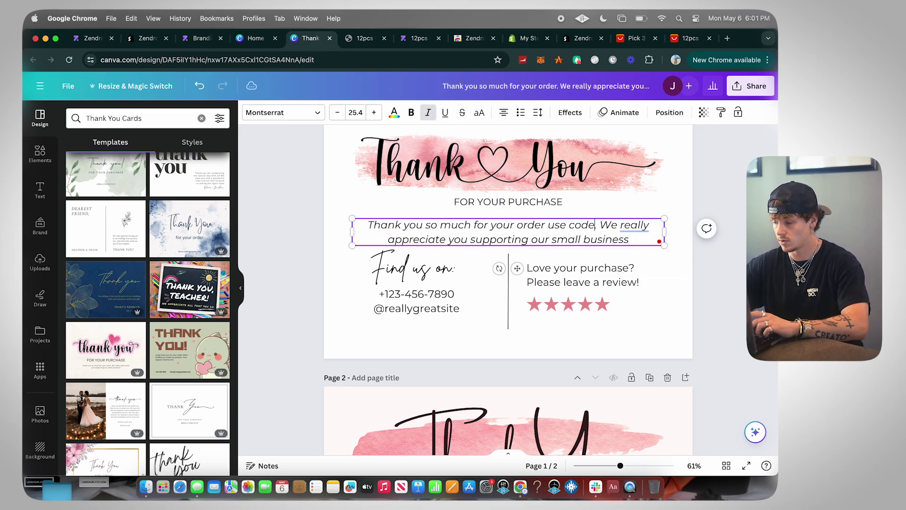
pyautogui.write('YZ fdor y')
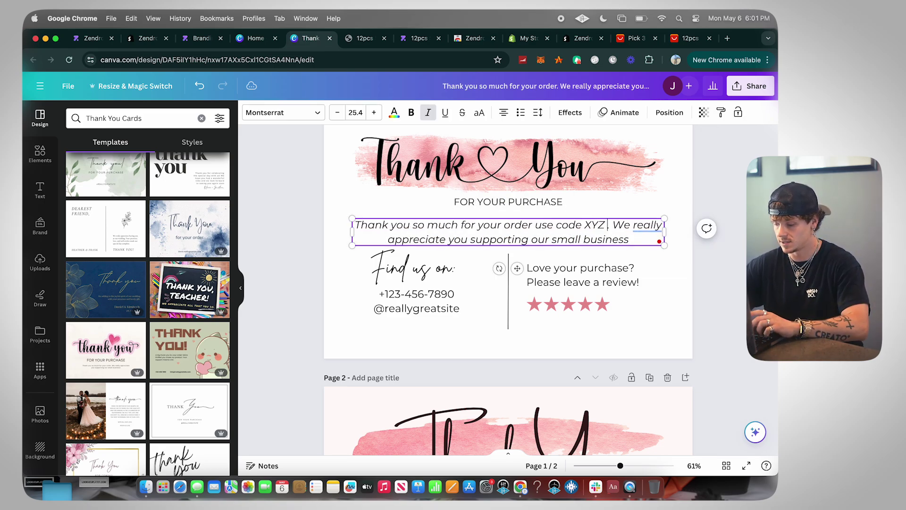
pyautogui.write('ou')
pyautogui.press('BackSpace')
pyautogui.press('BackSpace')
pyautogui.press('BackSpace')
pyautogui.press('BackSpace')
pyautogui.press('BackSpace')
pyautogui.press('BackSpace')
pyautogui.press('BackSpace')
pyautogui.write('p')
pyautogui.press('BackSpace')
pyautogui.write('or your n')
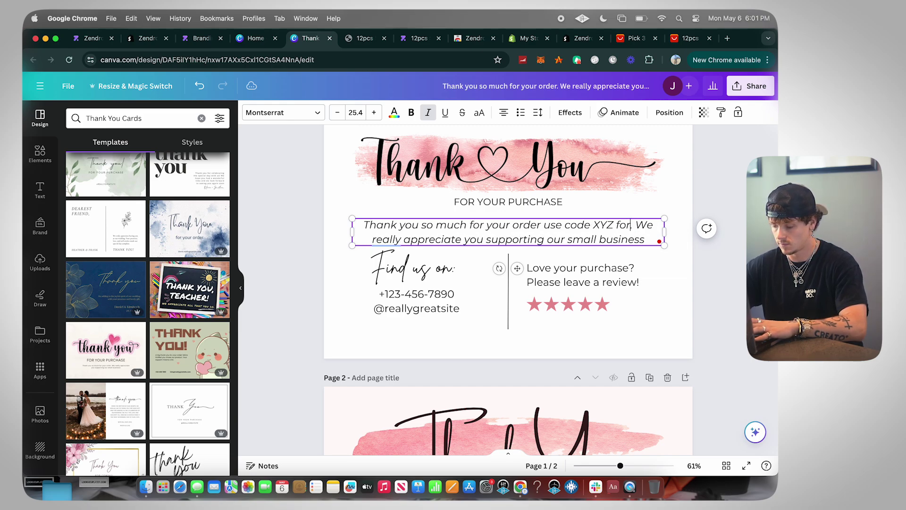
pyautogui.write('ext')
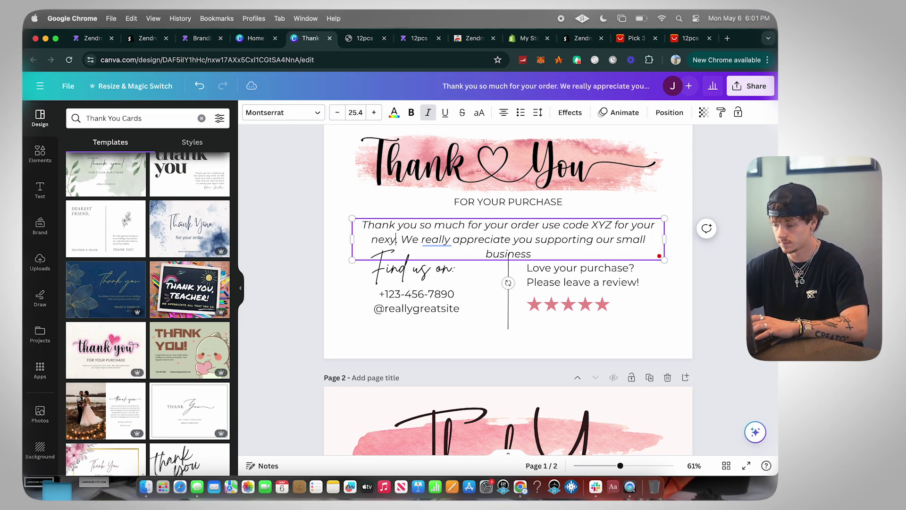
pyautogui.write(' order t')
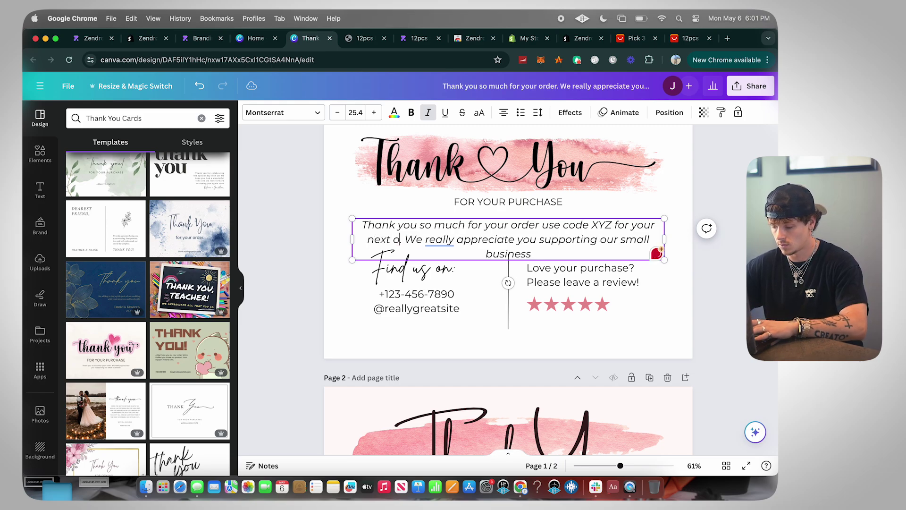
pyautogui.write('o recieve $20 off.')
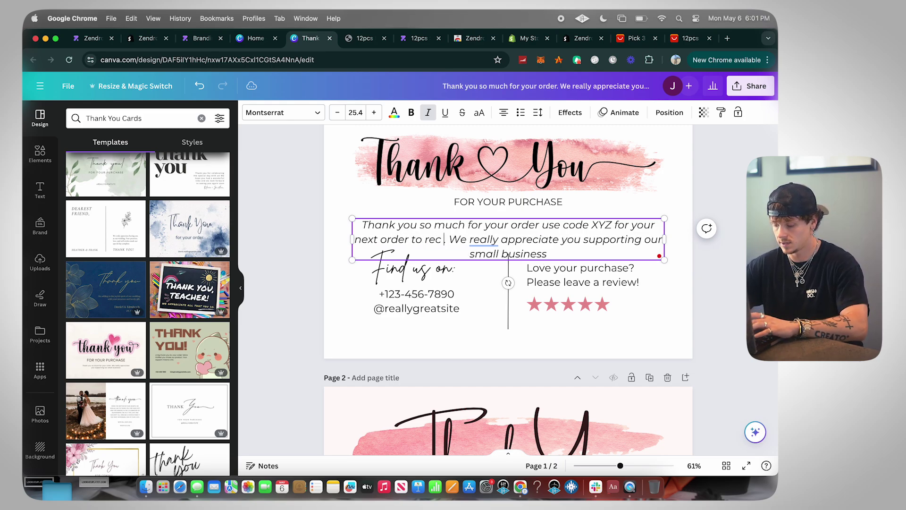
pyautogui.press('Escape')
pyautogui.press('Escape')
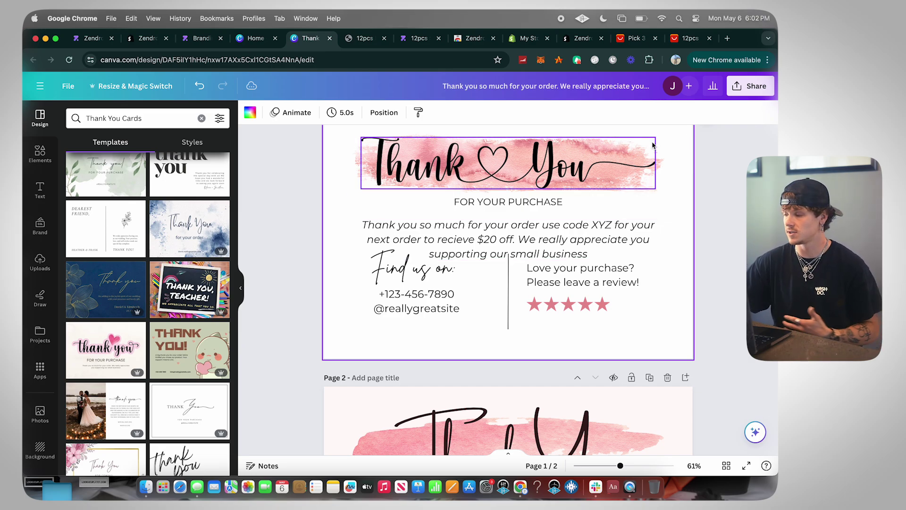
# - Open the card's download settings and limit the PNG export to Page 1 (Current page)
pyautogui.click(764, 86)
pyautogui.click(604, 341)
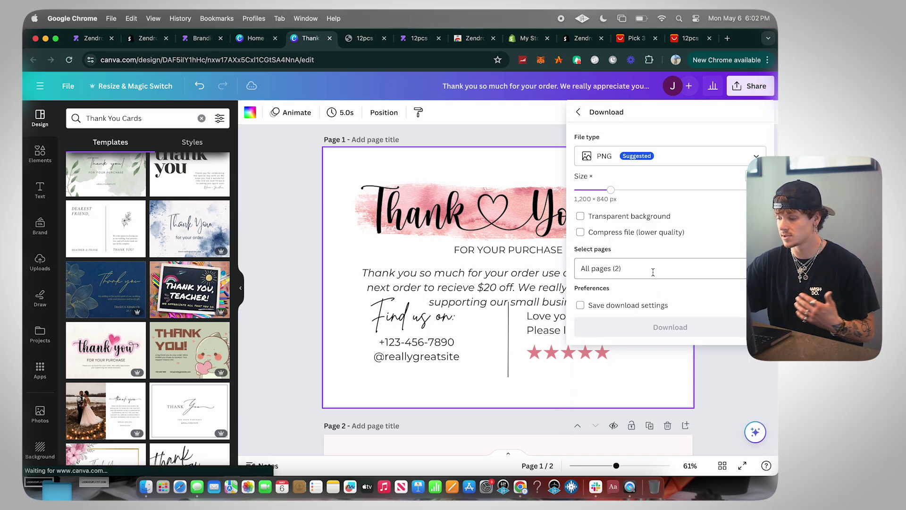
pyautogui.click(652, 272)
pyautogui.click(607, 298)
pyautogui.click(618, 325)
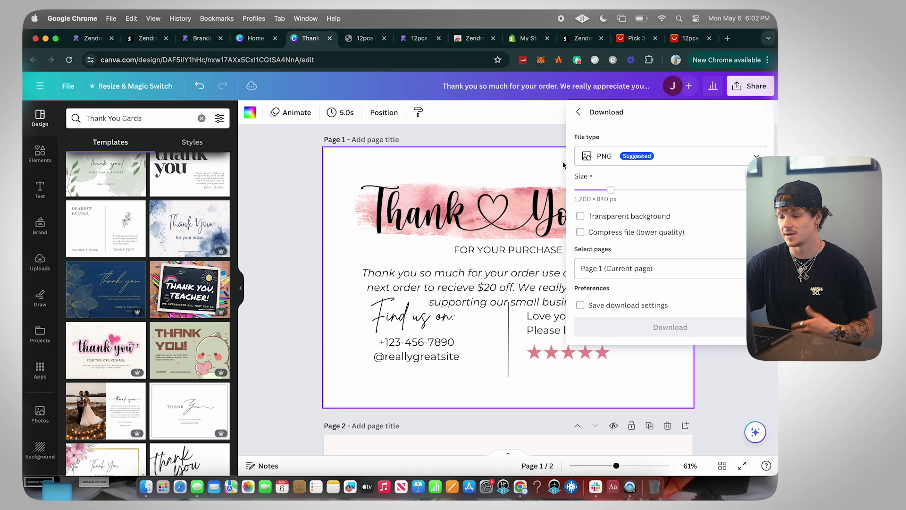
# - Switch to Zendrop's custom thank-you card page, turn branding on, and briefly check the support chat
pyautogui.click(202, 38)
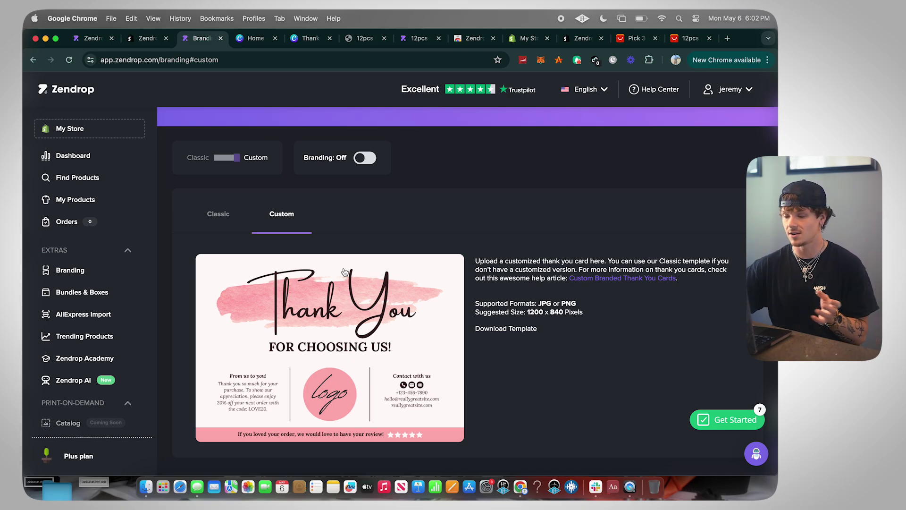
pyautogui.click(367, 158)
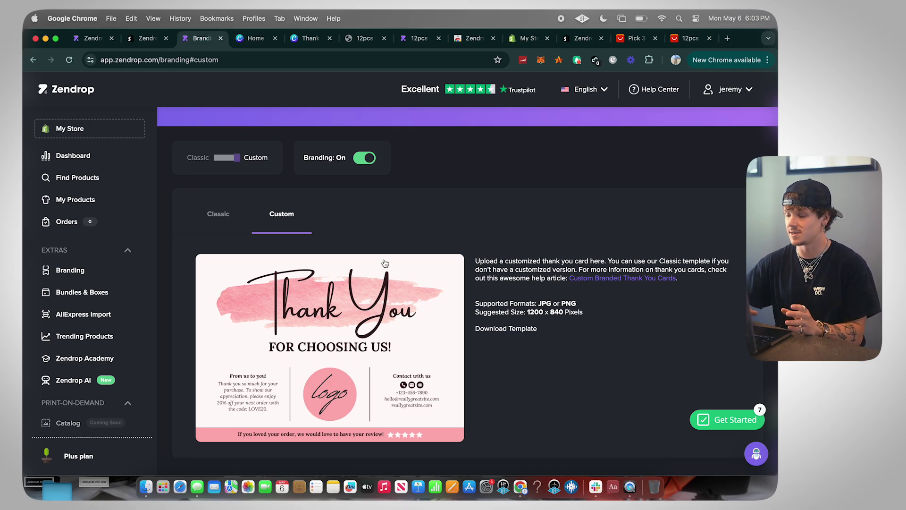
pyautogui.click(751, 453)
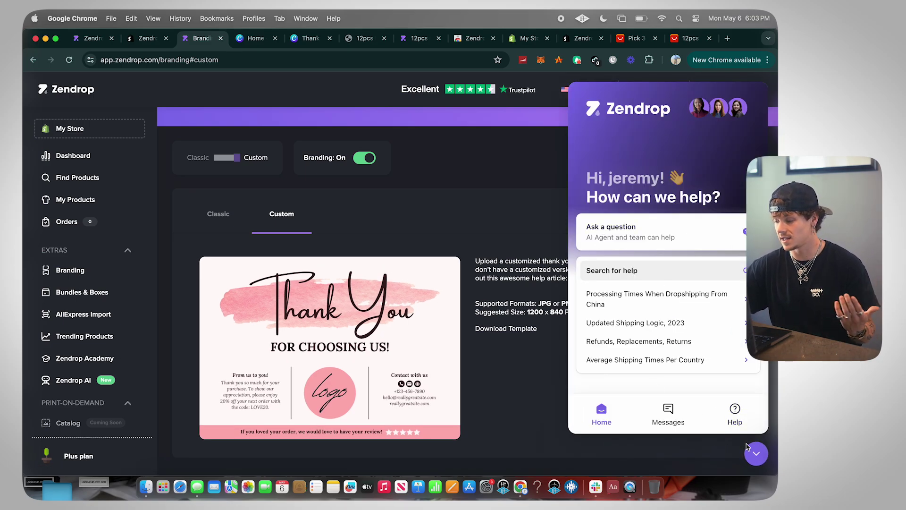
pyautogui.click(748, 448)
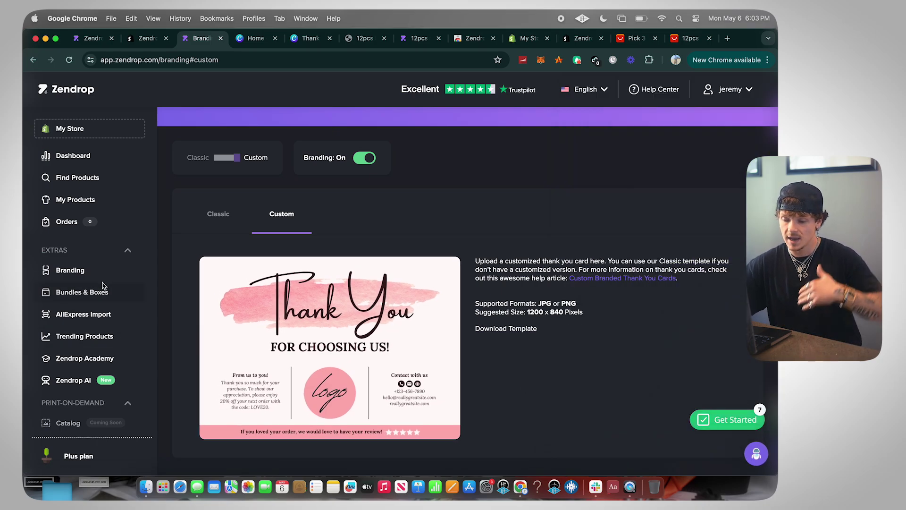
# - Review how Product Bundles and Subscription Boxes work, plus the instructions for importing products from AliExpress
pyautogui.click(81, 291)
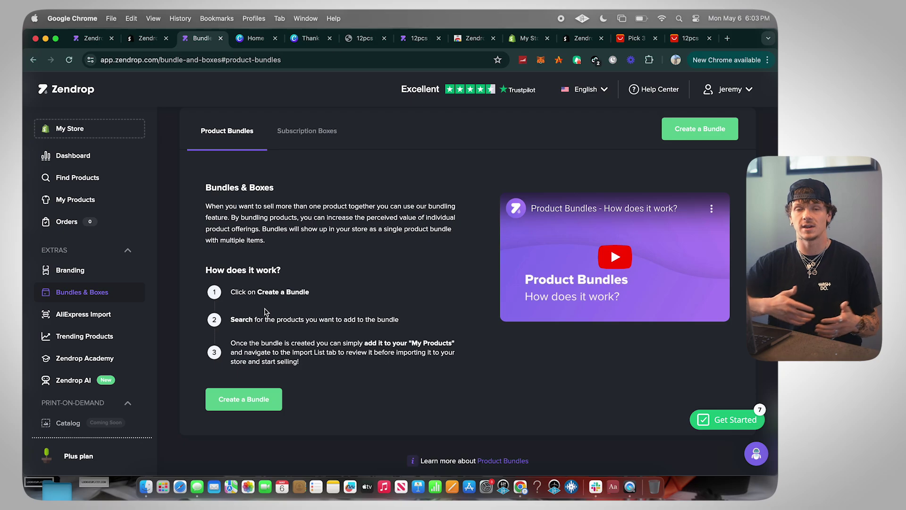
pyautogui.click(306, 131)
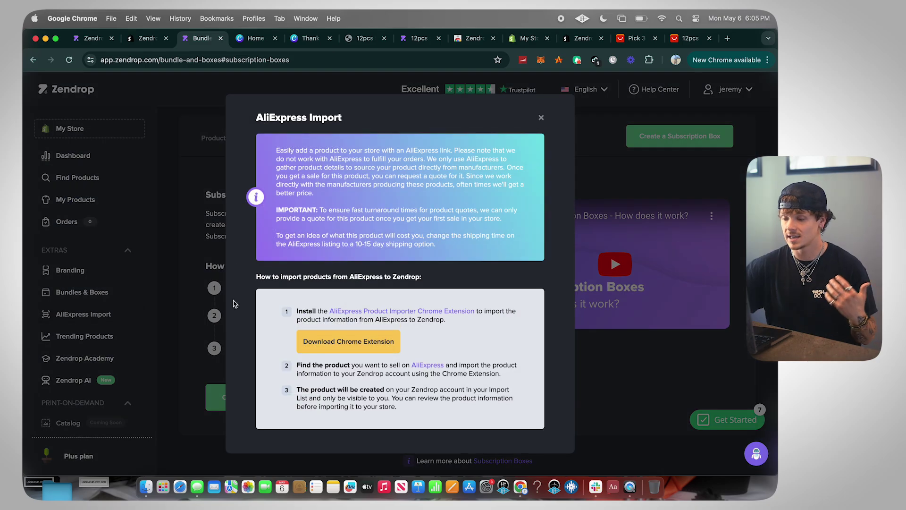
pyautogui.click(200, 278)
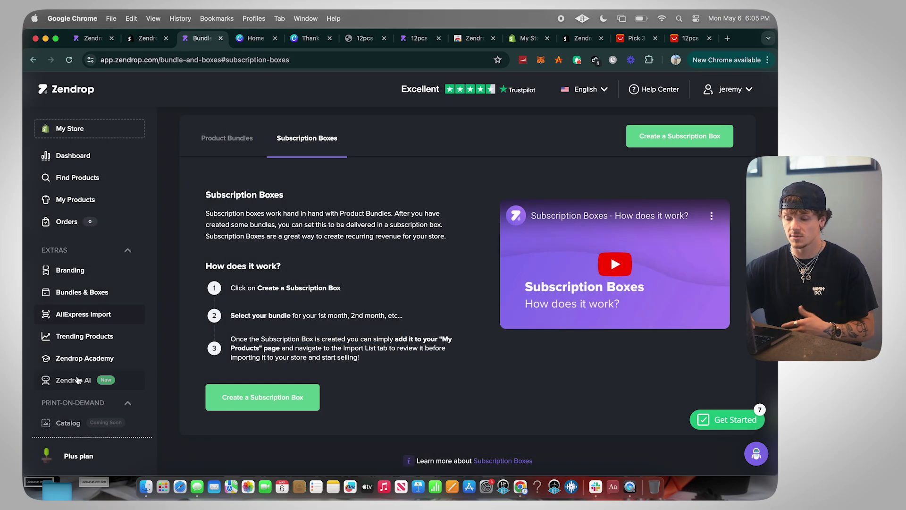
# - Browse the Trending Products catalog, examining the offered items and their product costs
pyautogui.scroll(-1, 85, 345)
pyautogui.click(83, 328)
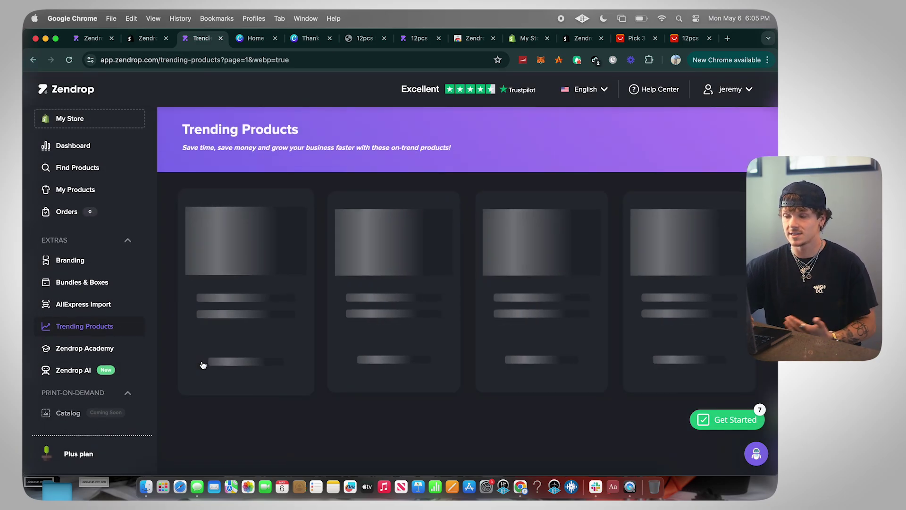
pyautogui.scroll(-5, 203, 364)
pyautogui.scroll(-7, 202, 365)
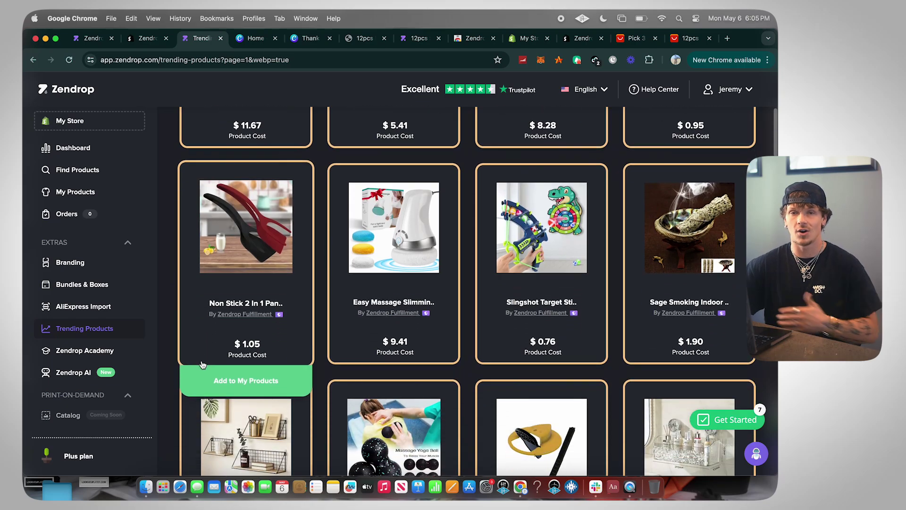
pyautogui.scroll(-3, 202, 365)
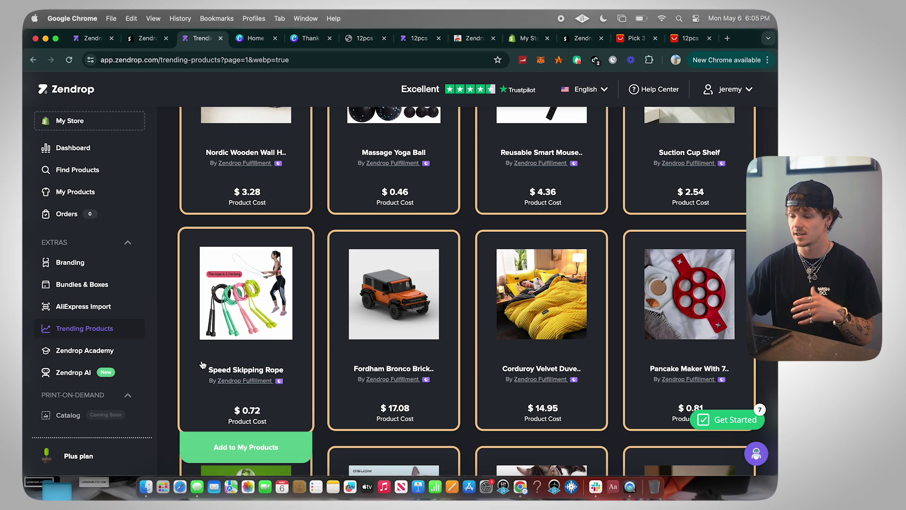
pyautogui.scroll(10, 202, 364)
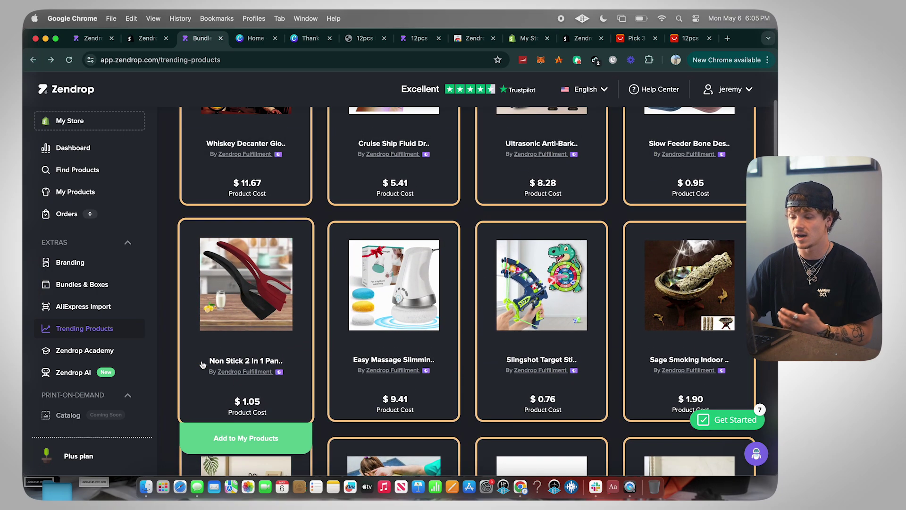
pyautogui.scroll(-5, 203, 222)
pyautogui.scroll(10, 202, 222)
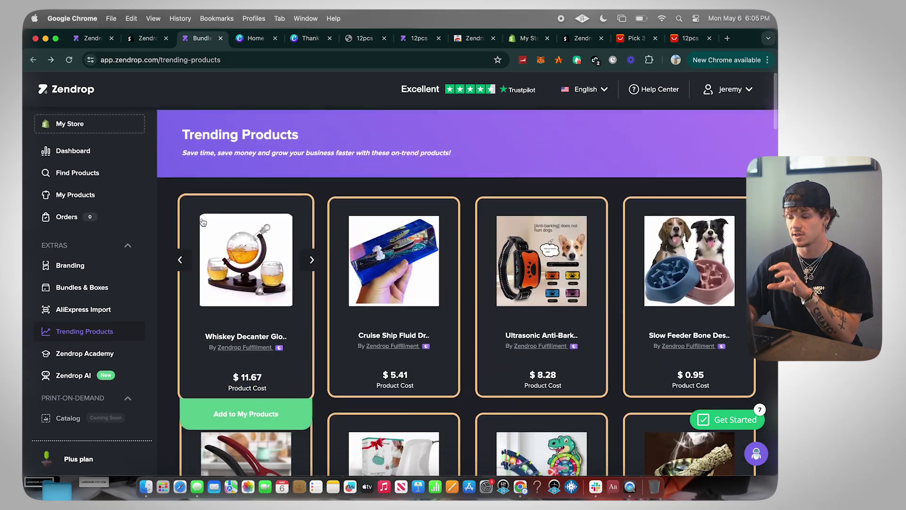
pyautogui.scroll(-5, 203, 222)
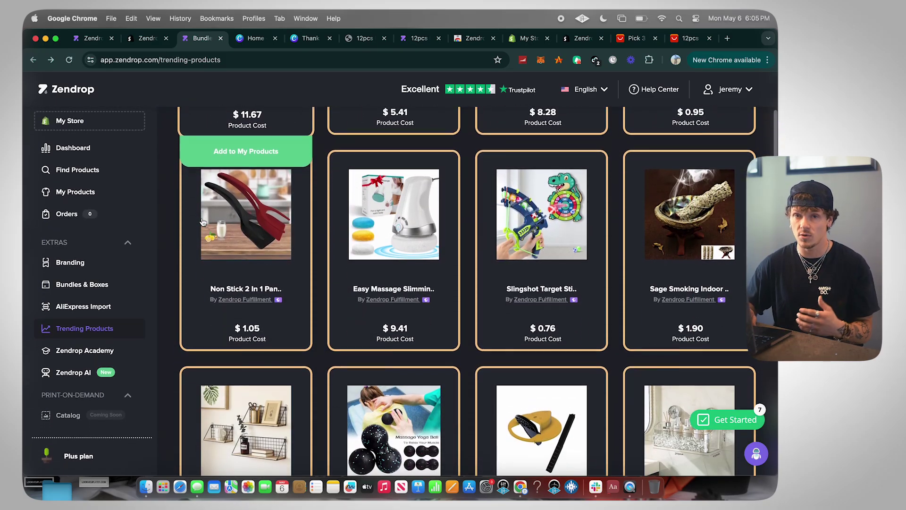